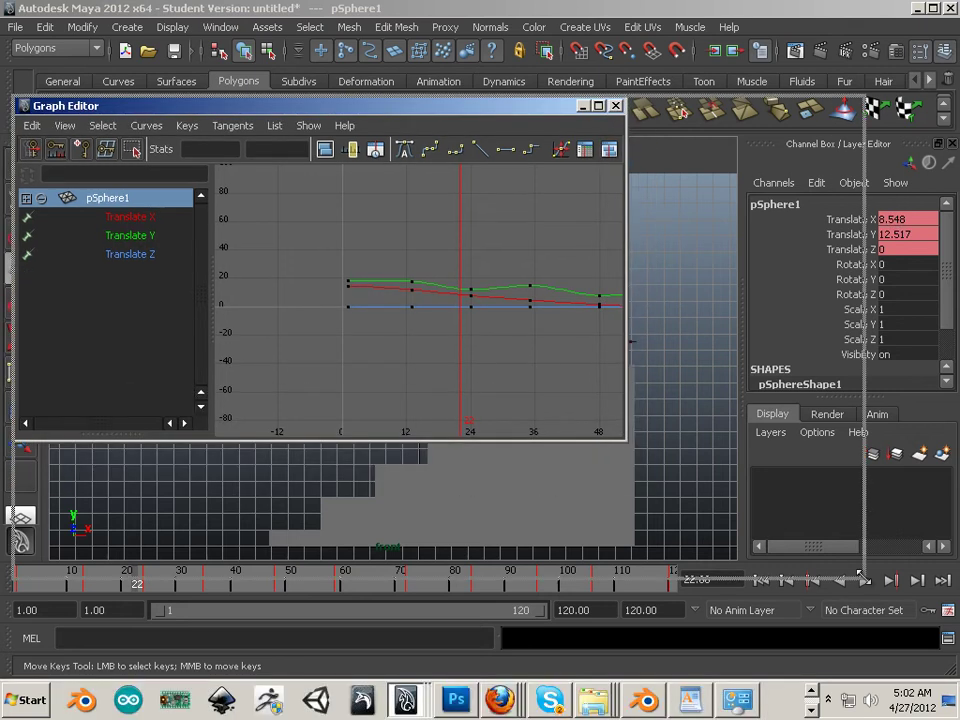
- Enlarge the Graph Editor and isolate pSphere1's Translate Y curve around the key at frame 24
left_click_drag(623, 437, 855, 565)
left_click(143, 240)
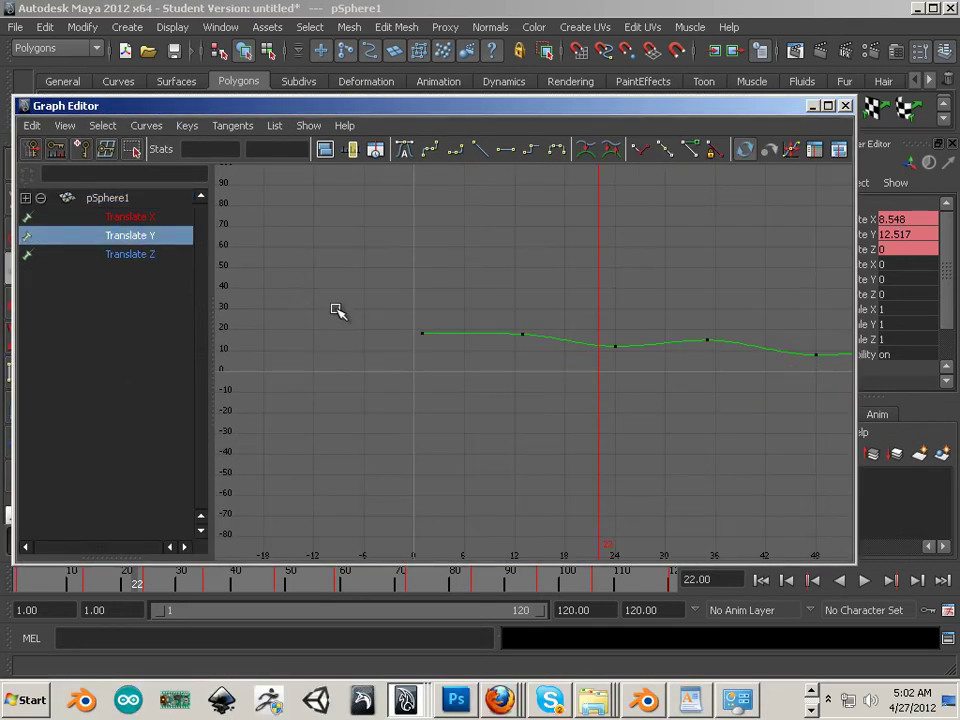
middle_click_drag(590, 420, 411, 409, "alt")
right_click_drag(411, 409, 345, 396, "alt")
middle_click_drag(467, 409, 416, 396, "alt")
right_click_drag(410, 396, 439, 401, "alt")
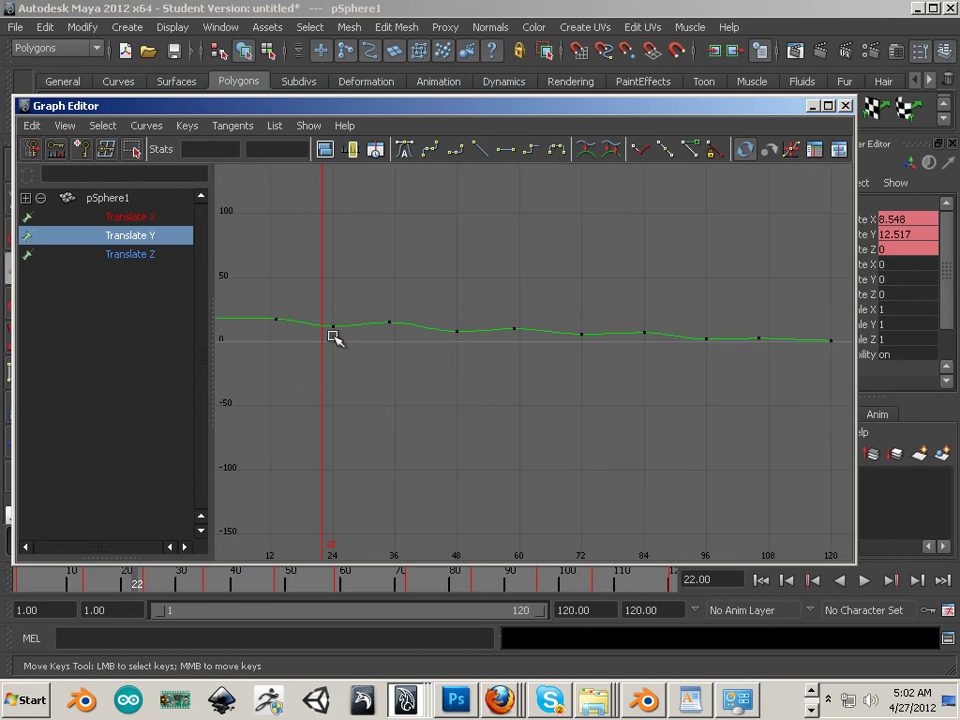
middle_click_drag(344, 316, 447, 309, "alt")
right_click_drag(444, 310, 470, 326, "alt")
middle_click_drag(430, 313, 591, 399, "alt")
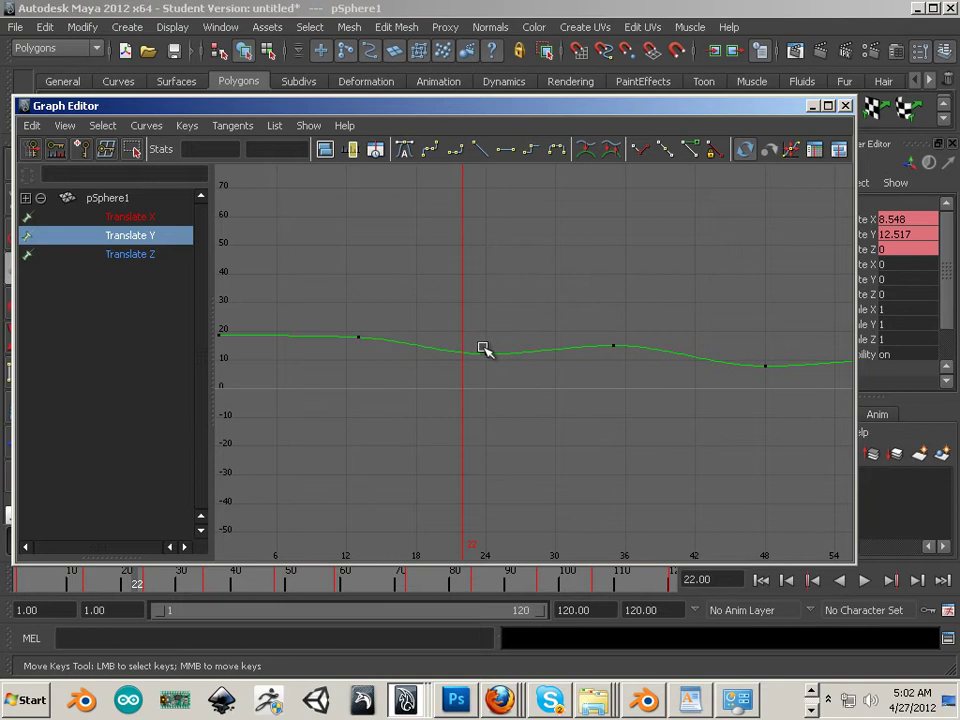
- Try raising the incoming tangent handle of the Translate Y key at frame 24, and undo the edit
left_click(488, 355)
right_click_drag(458, 368, 590, 405, "alt")
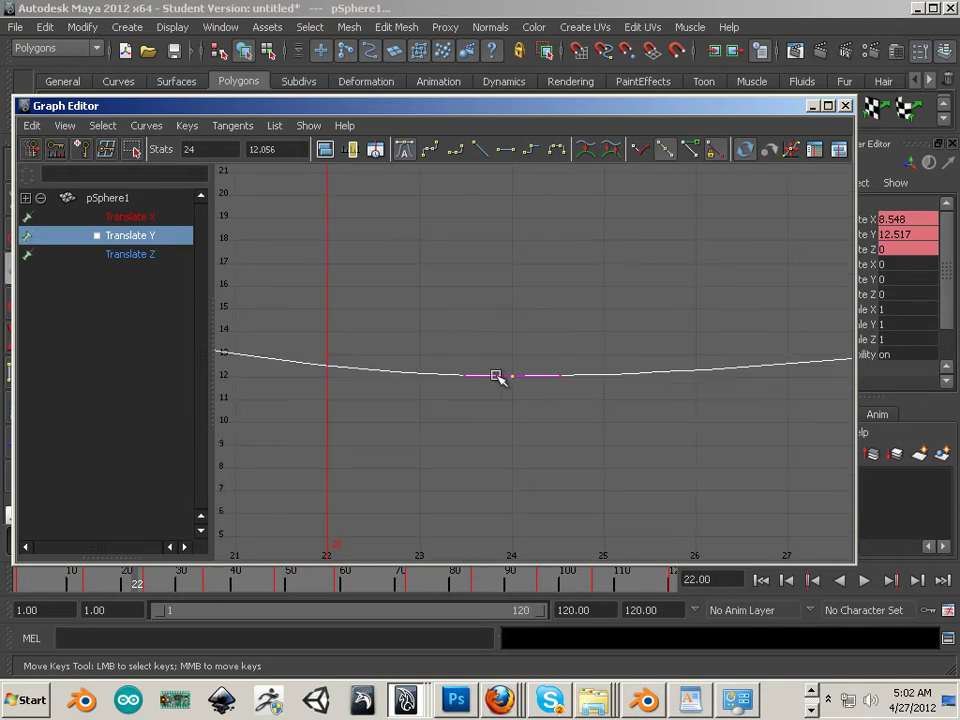
left_click(464, 376)
middle_click_drag(464, 376, 478, 363)
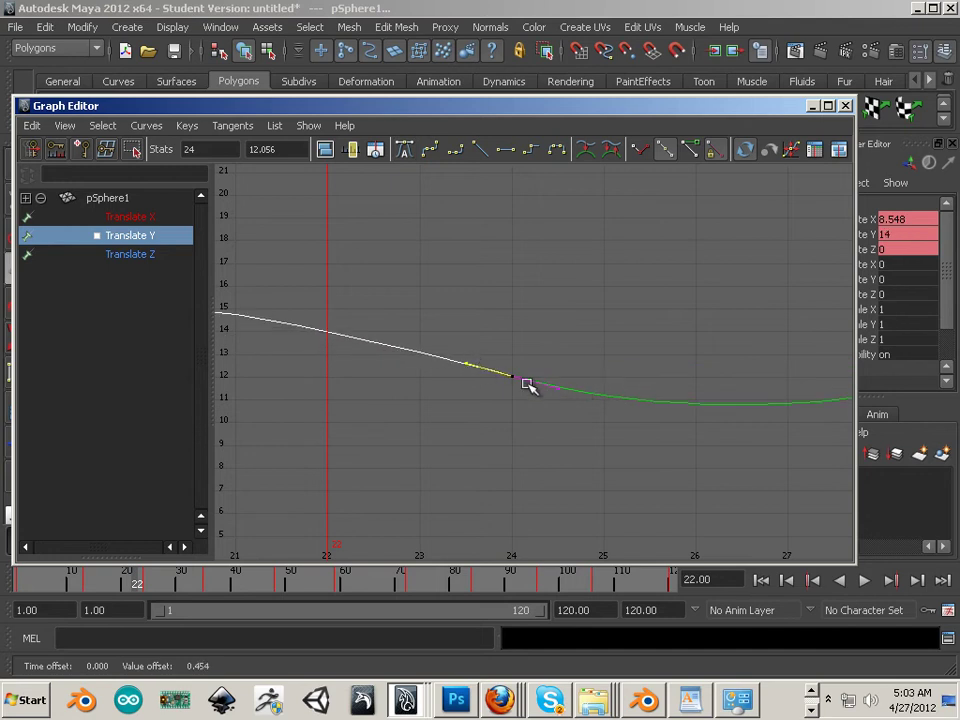
key("ctrl+z")
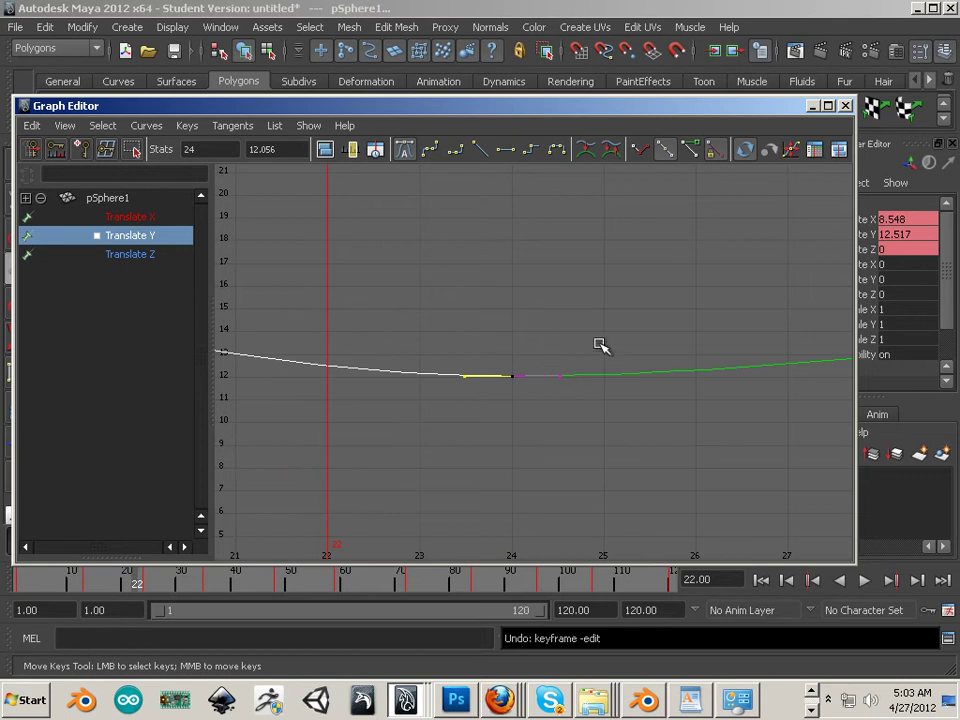
- Break the tangents of the Translate Y bounce-contact keys at frames 24, 48, 72, 96 and 120
left_click_drag(580, 409, 574, 422)
left_click(573, 425)
left_click(508, 377)
right_click_drag(715, 420, 628, 414, "alt")
middle_click_drag(628, 414, 384, 390, "alt")
left_click(644, 363, "shift")
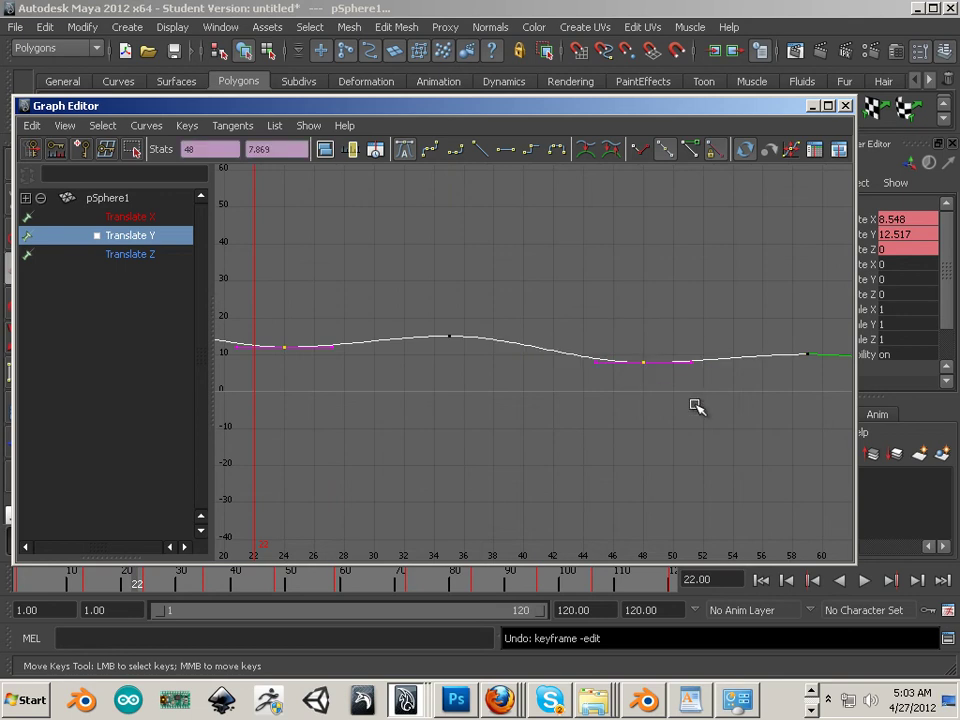
scroll(658, 401, "down", 4)
scroll(570, 402, "up", 5)
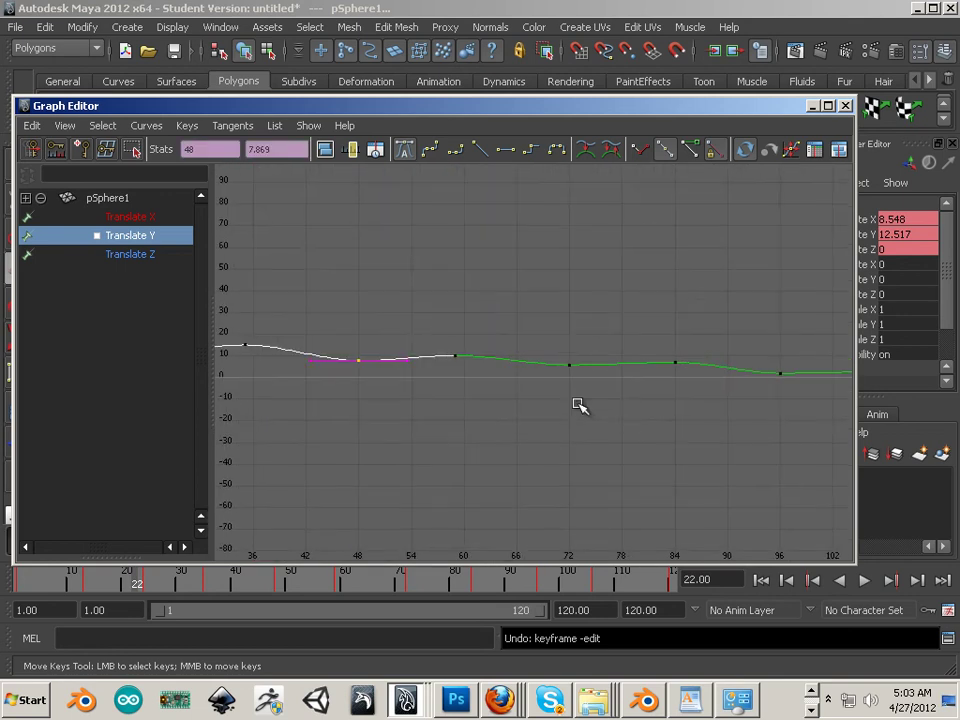
left_click(544, 362, "shift")
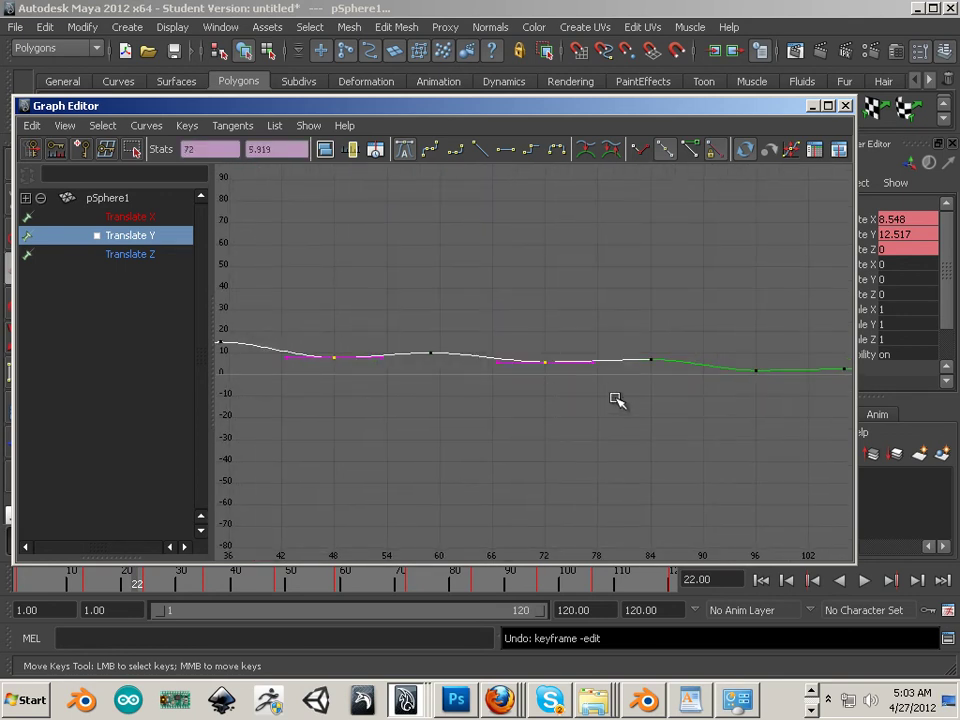
middle_click_drag(611, 399, 506, 408, "alt")
left_click(664, 360, "shift")
middle_click_drag(643, 386, 541, 398, "alt")
left_click(719, 359, "shift")
middle_click_drag(489, 378, 786, 399, "alt")
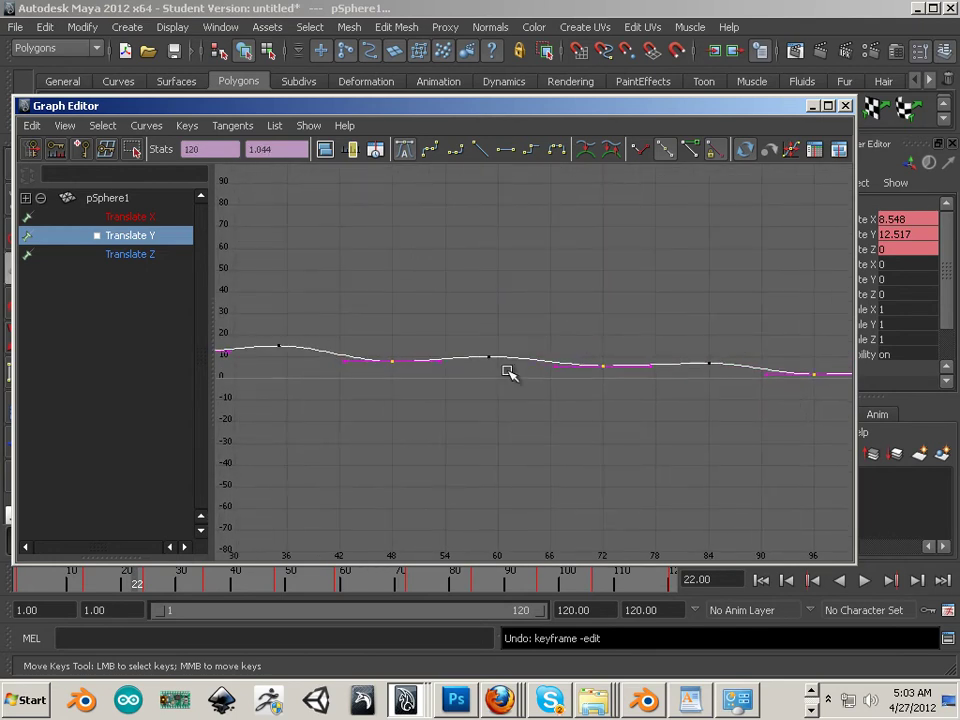
middle_click_drag(508, 375, 643, 338, "alt")
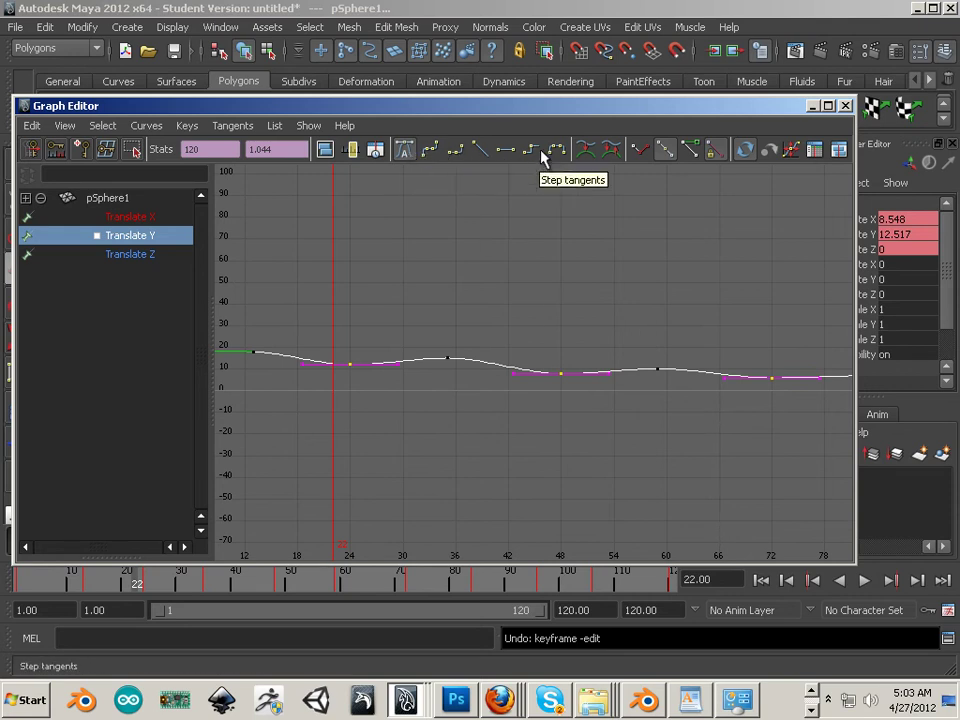
left_click(641, 152)
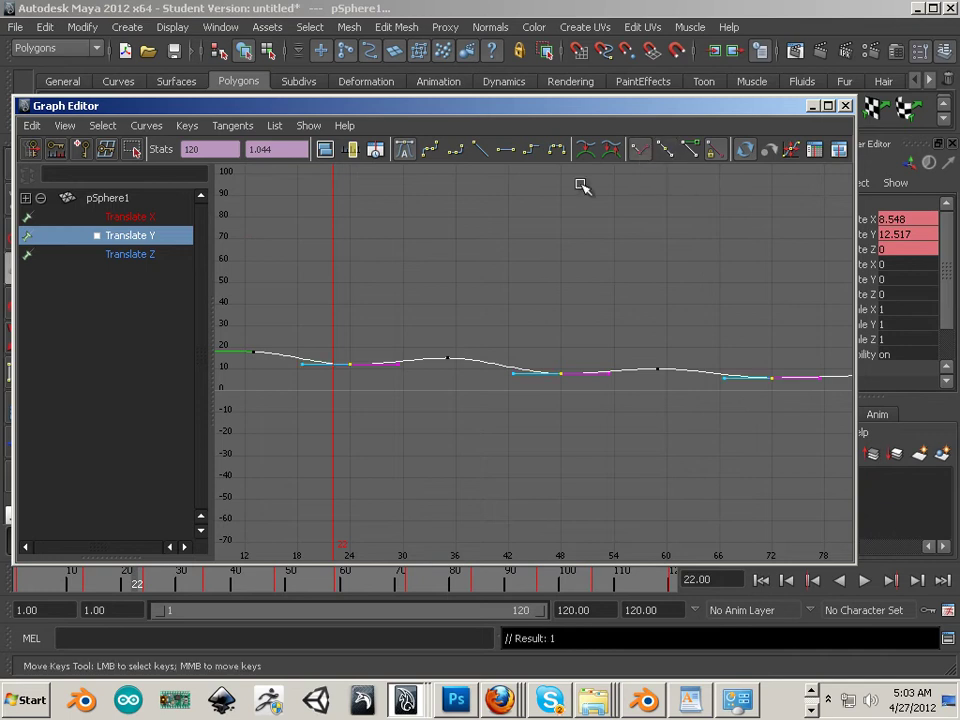
- Raise the incoming tangent handle of the key at frame 24 so the curve drops steeply into the first bounce
middle_click_drag(461, 261, 557, 285, "alt")
right_click_drag(557, 285, 525, 302, "alt")
left_click_drag(513, 332, 507, 345)
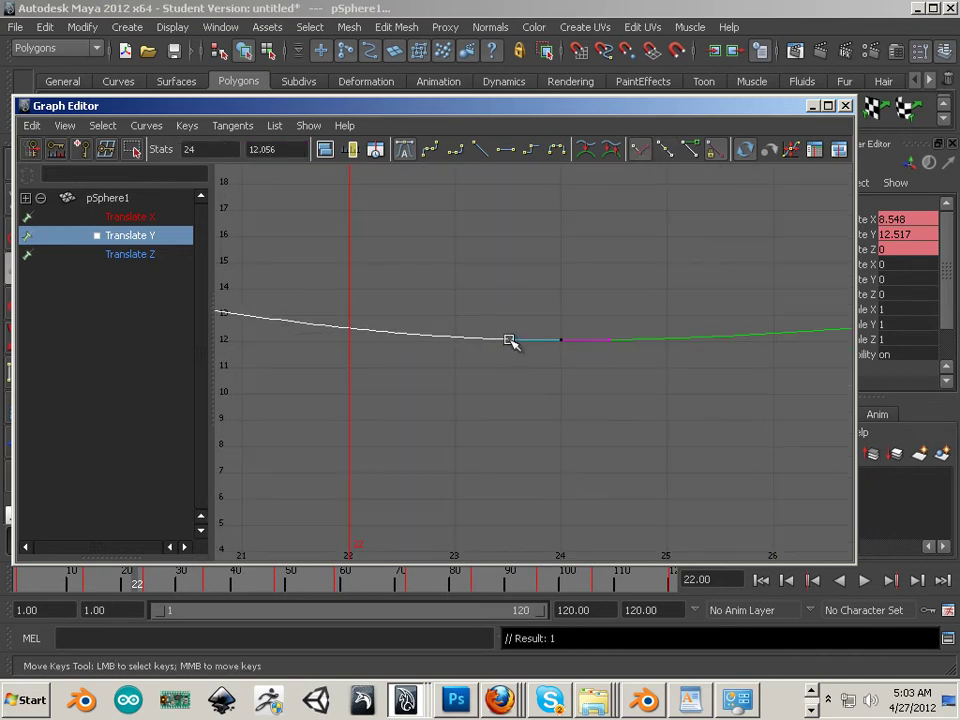
middle_click_drag(510, 341, 519, 321)
key("ctrl+z")
key("ctrl+a")
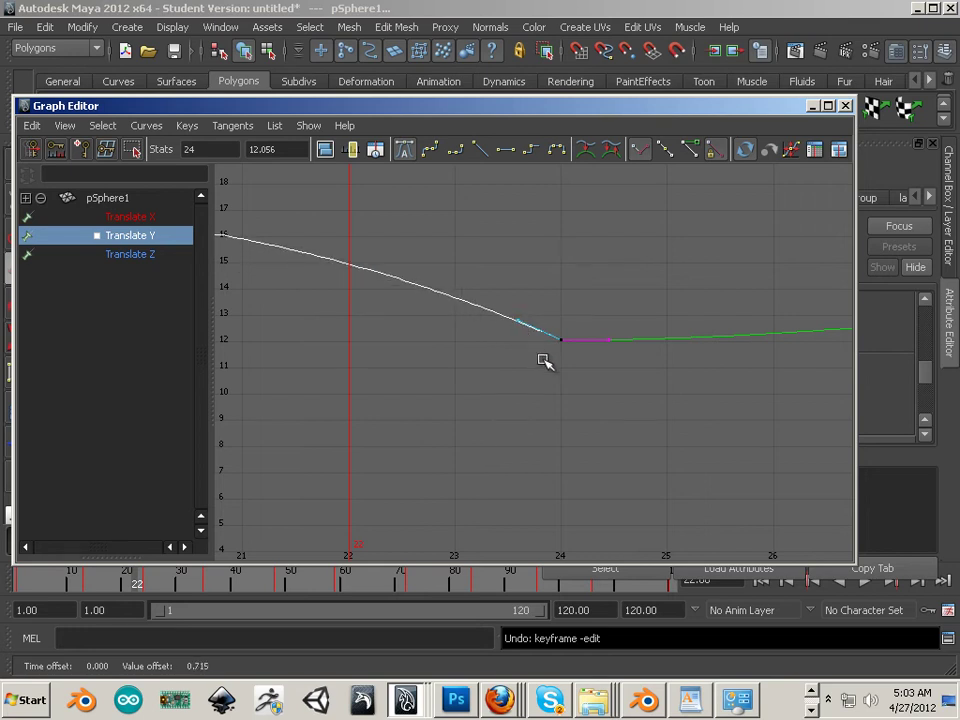
- Raise the outgoing tangent handle at frame 24, adjusting it so the curve rises without overshooting the key at frame 35
left_click(606, 332)
middle_click_drag(615, 343, 607, 322)
right_click_drag(640, 355, 478, 352, "alt")
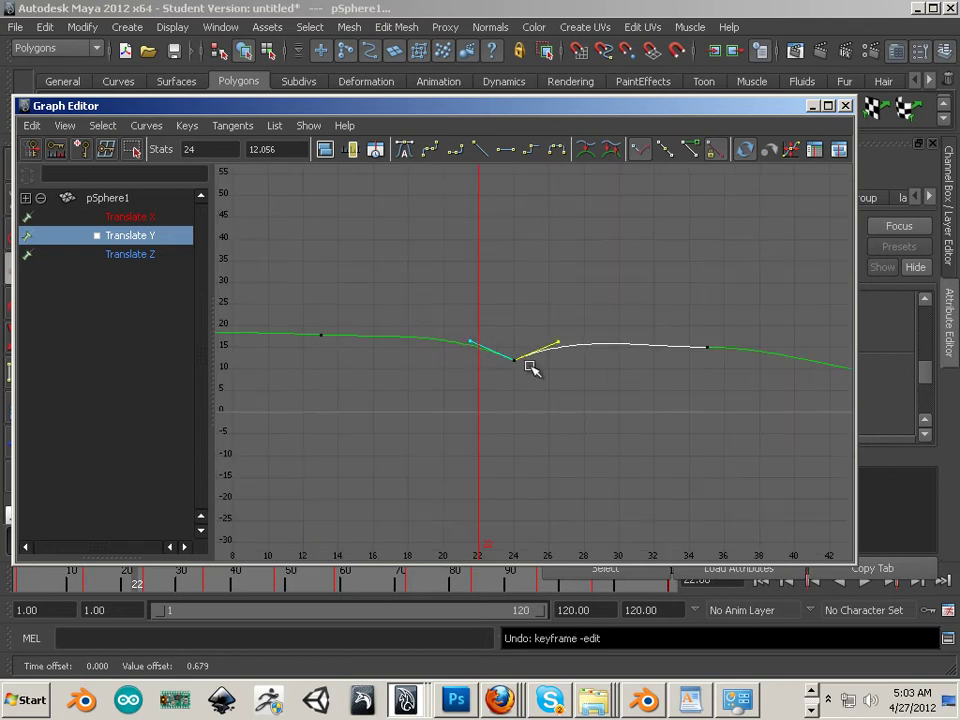
right_click_drag(678, 413, 578, 358, "alt")
middle_click_drag(581, 358, 606, 337, "alt")
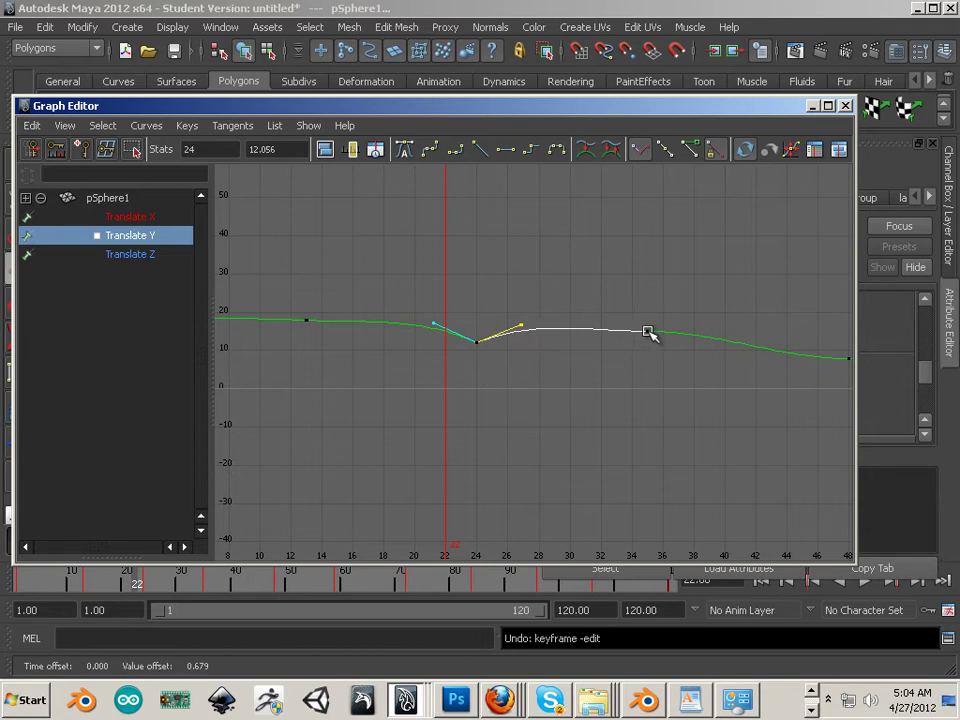
middle_click_drag(520, 328, 521, 332)
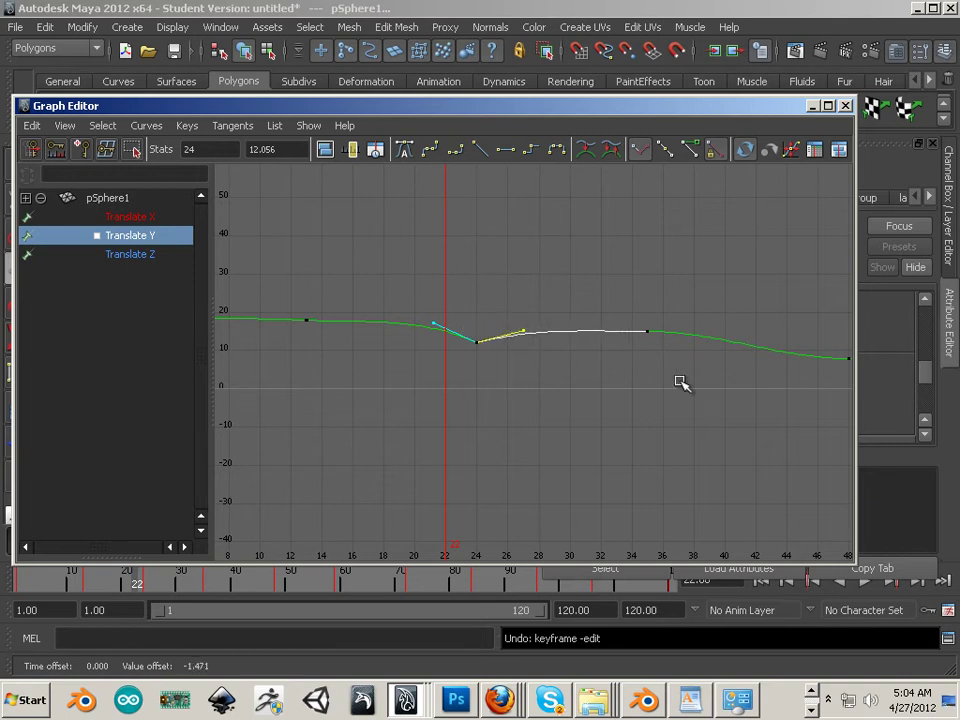
- Raise the outgoing tangent handle of the Translate Y key at frame 48
middle_click_drag(672, 383, 421, 348, "alt")
right_click_drag(421, 348, 478, 349, "alt")
middle_click_drag(478, 349, 441, 369, "alt")
right_click_drag(441, 369, 409, 343, "alt")
middle_click_drag(409, 343, 347, 356, "alt")
right_click_drag(347, 356, 381, 352, "alt")
left_click_drag(496, 326, 508, 342)
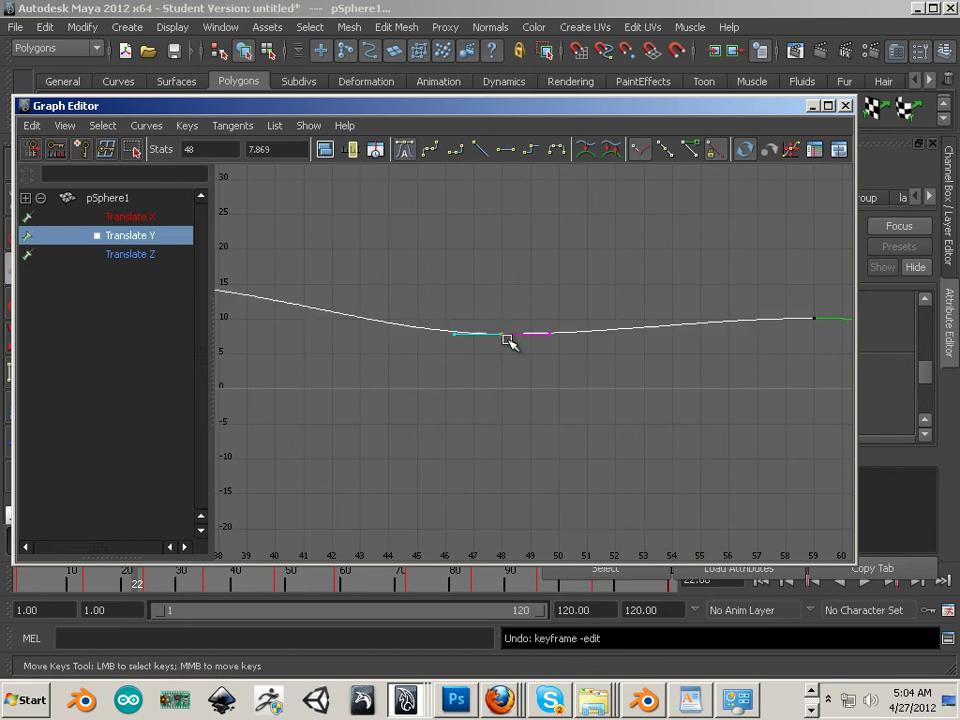
left_click(553, 333)
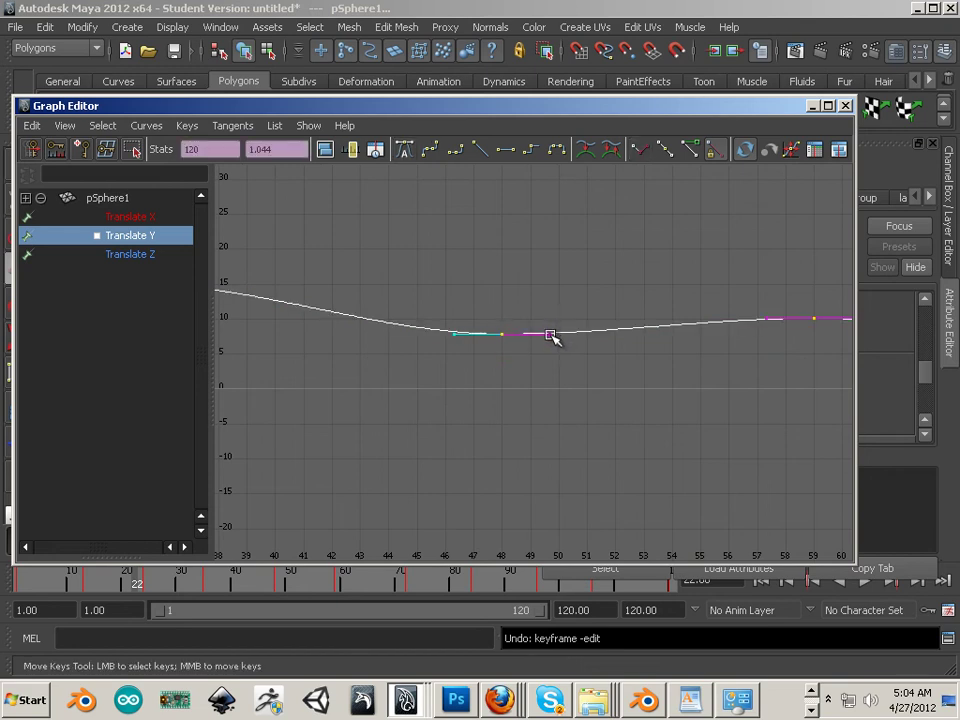
left_click(548, 333)
middle_click_drag(549, 332, 548, 323)
- Raise the incoming tangent handle of the key at frame 48 to form a sharp bounce point
middle_click_drag(462, 330, 492, 324, "alt")
left_click(491, 332)
left_click(491, 333)
left_click(491, 333)
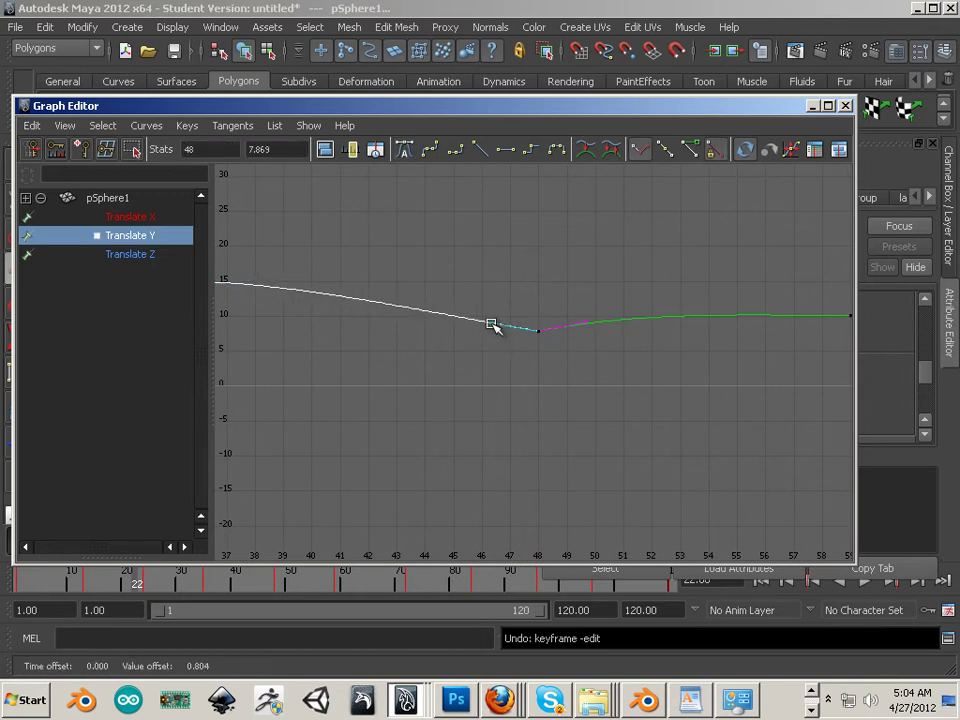
- Raise the outgoing tangent handle of the Translate Y key at frame 72
right_click_drag(664, 369, 568, 356, "alt")
middle_click_drag(568, 356, 454, 345, "alt")
right_click_drag(446, 346, 489, 354, "alt")
middle_click_drag(498, 354, 478, 360, "alt")
left_click(527, 337)
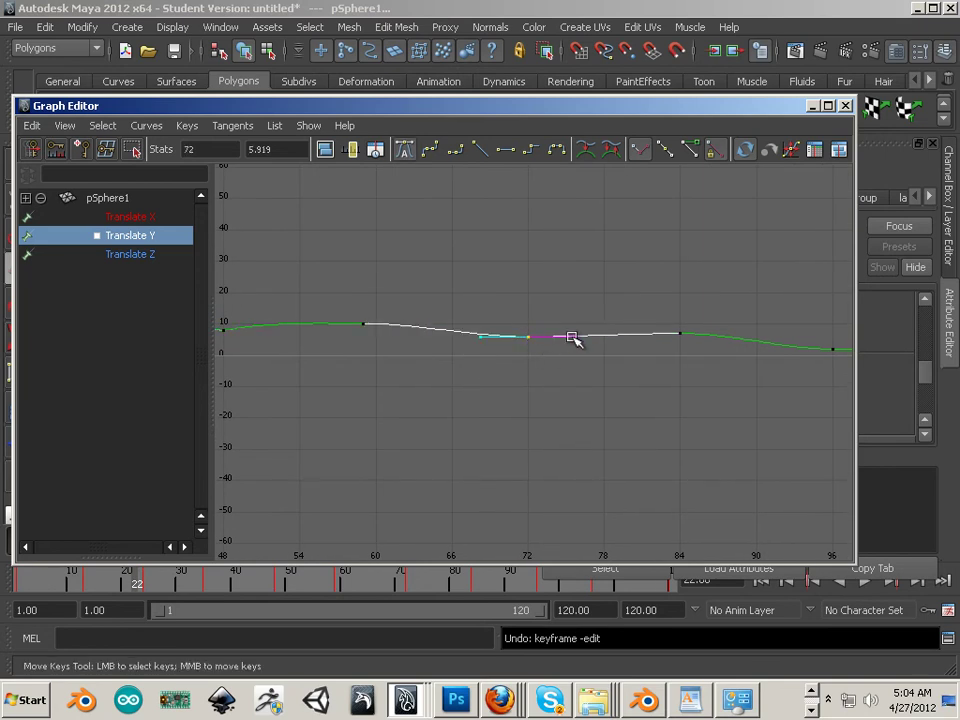
middle_click_drag(576, 340, 575, 335)
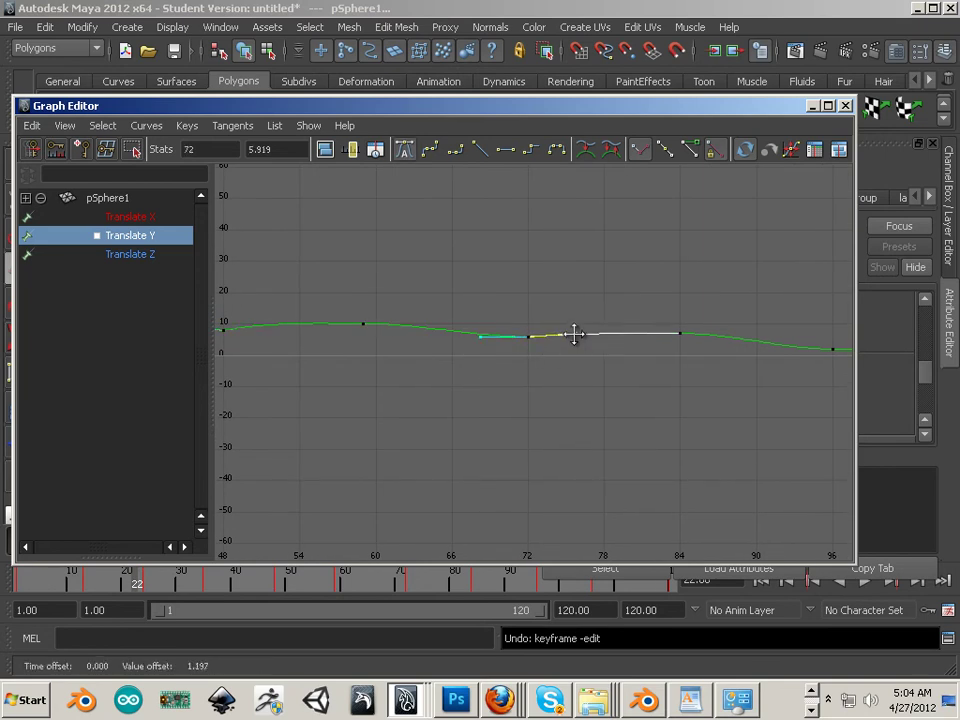
- Raise the incoming tangent handle of the key at frame 72 to sharpen the bounce
left_click(483, 341)
left_click(483, 336)
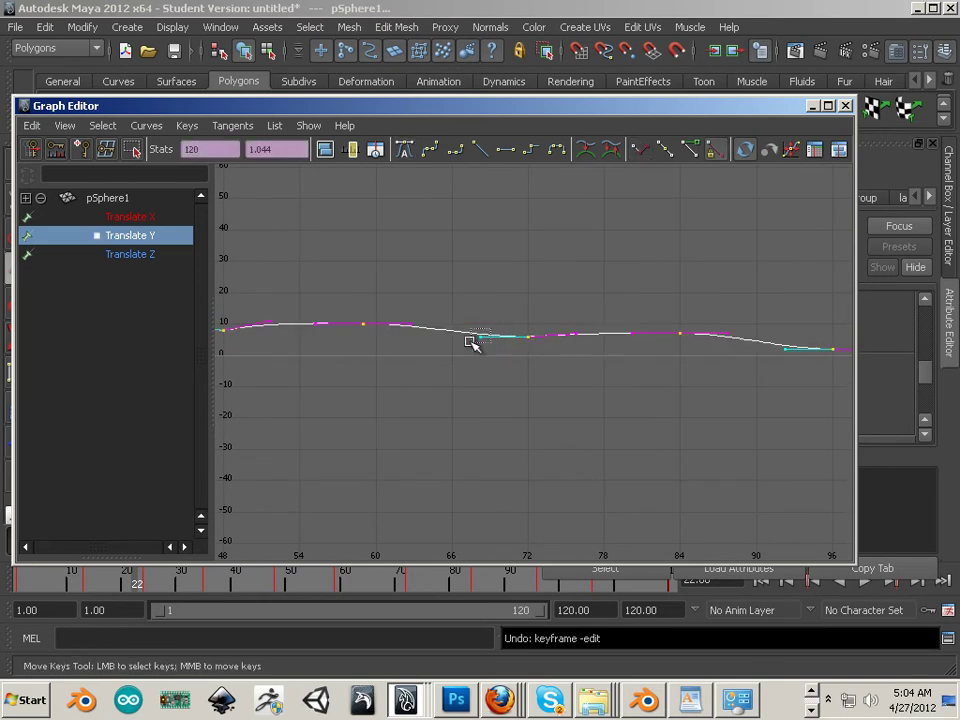
middle_click_drag(483, 341, 482, 336)
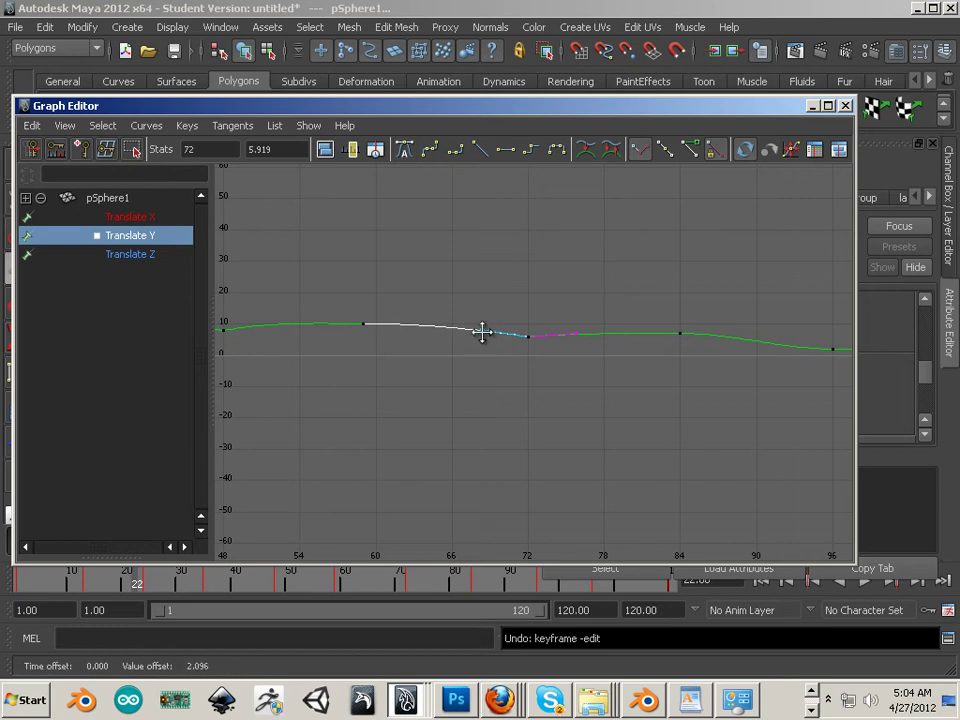
- Raise the outgoing tangent handle of the Translate Y key at frame 96
middle_click_drag(633, 371, 609, 368, "alt")
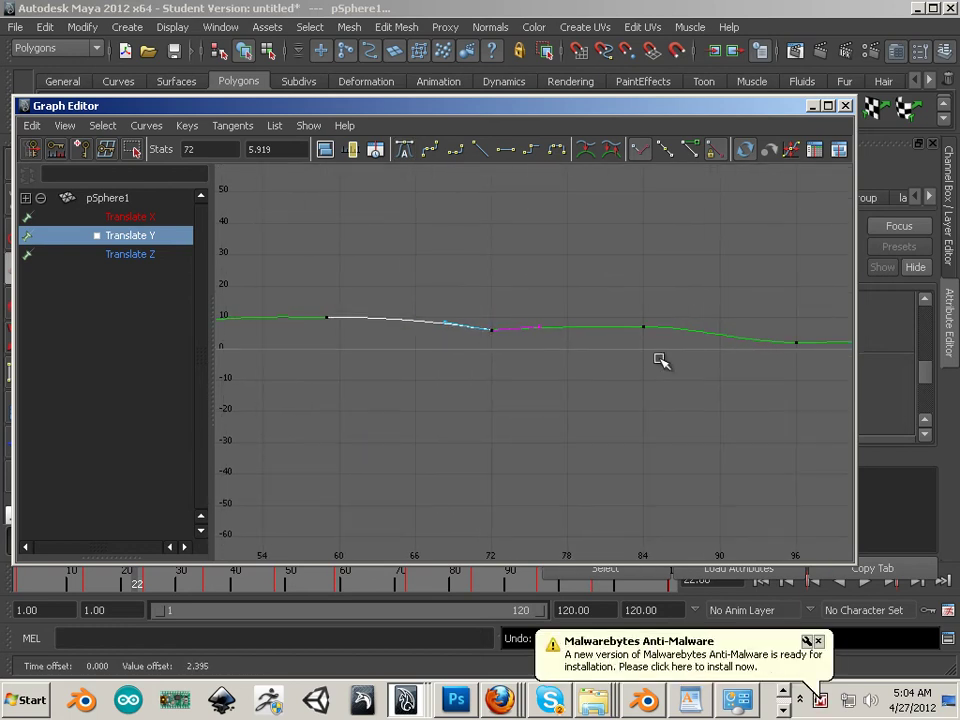
middle_click_drag(706, 371, 482, 362, "alt")
right_click_drag(482, 362, 536, 351, "alt")
left_click(604, 313)
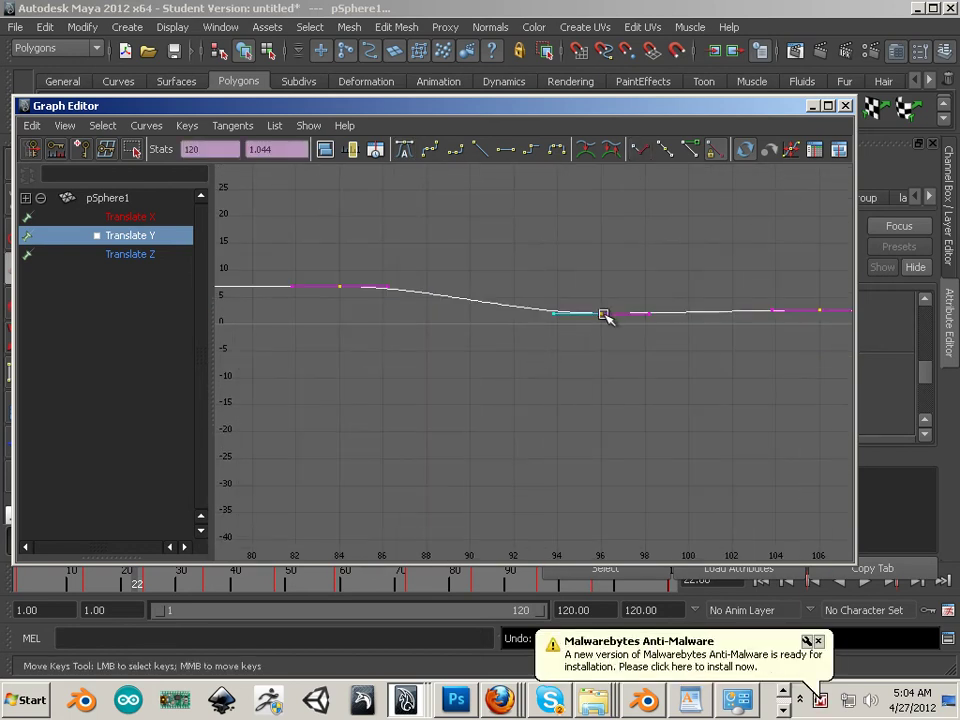
middle_click_drag(606, 315, 651, 310)
left_click(648, 314)
- Raise the incoming tangent handle of the final Translate Y key at frame 120 slightly
middle_click_drag(745, 341, 606, 345, "alt")
right_click_drag(606, 345, 556, 345, "alt")
middle_click_drag(594, 345, 564, 345, "alt")
right_click_drag(564, 345, 645, 356, "alt")
middle_click_drag(640, 356, 350, 369, "alt")
left_click(666, 298)
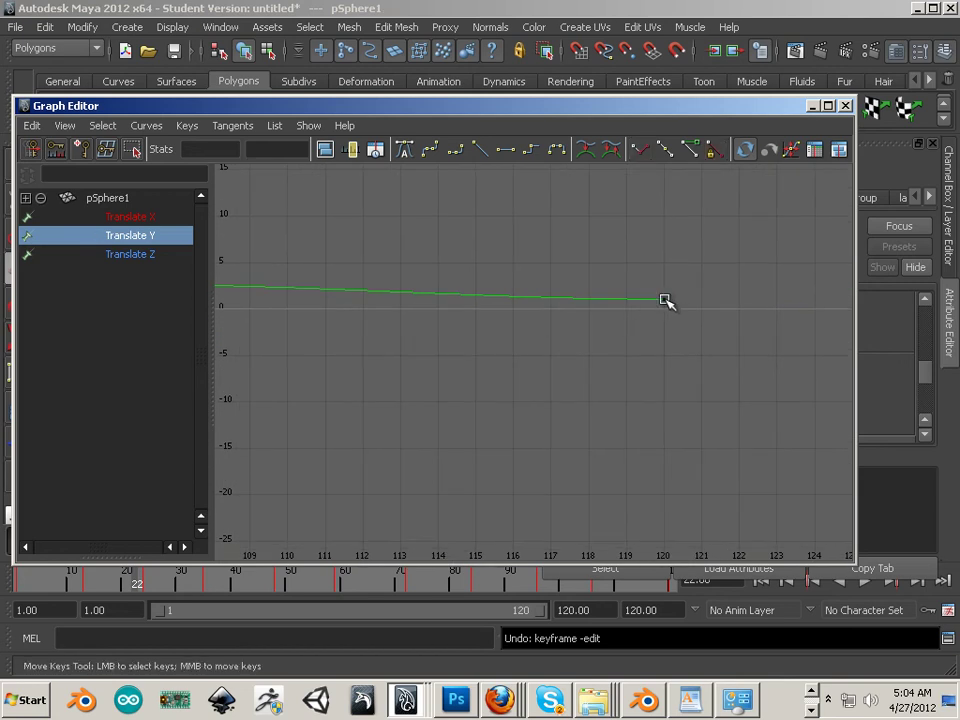
left_click_drag(657, 302, 636, 308)
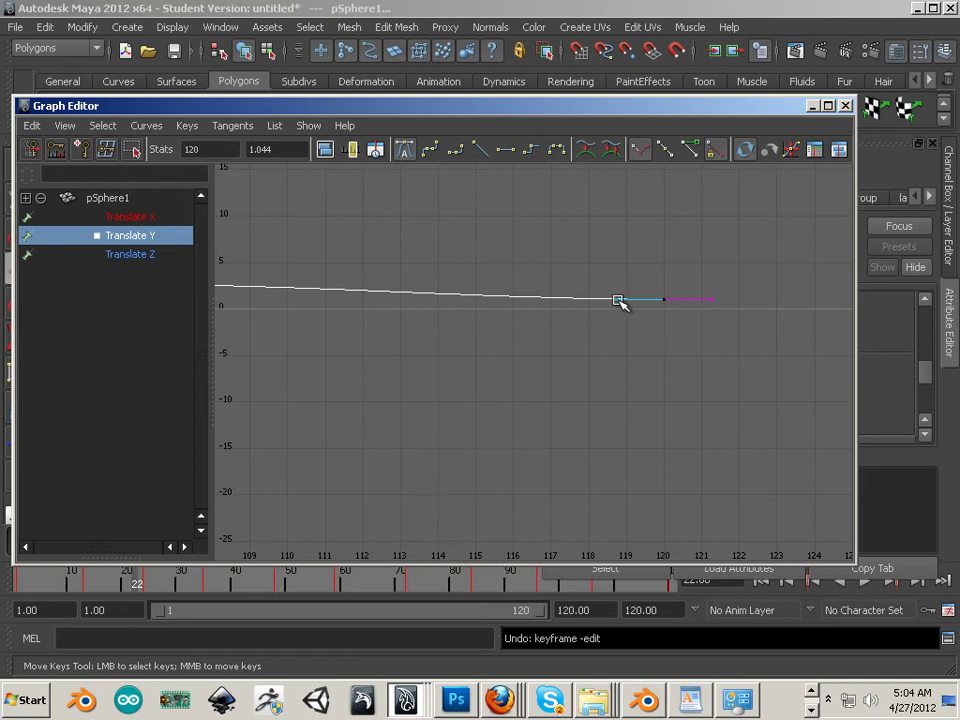
middle_click_drag(620, 300, 618, 297)
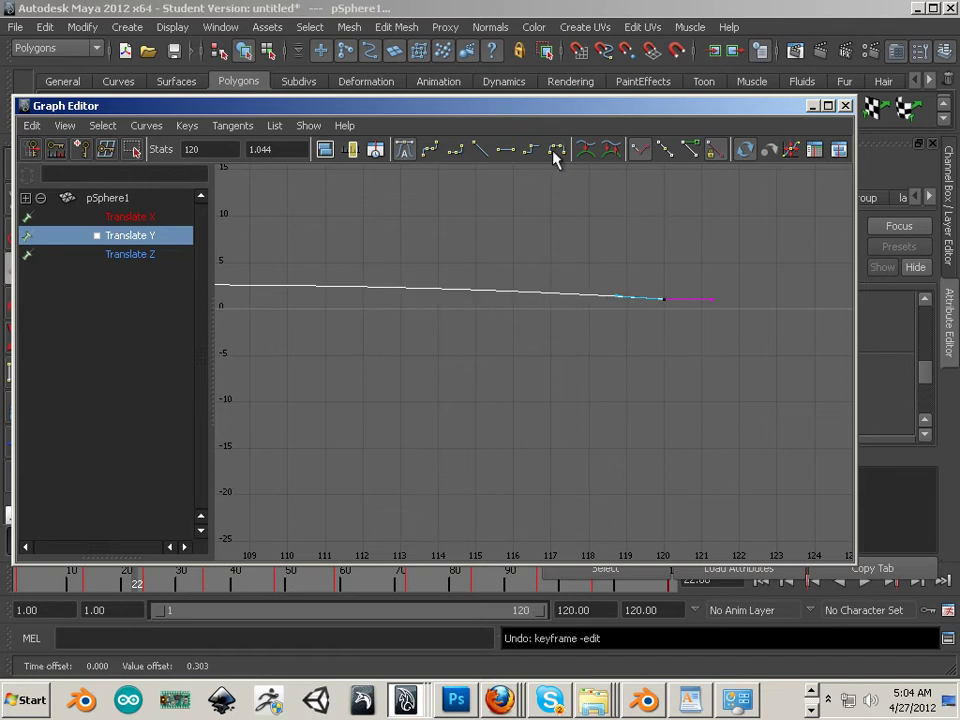
- Move the Graph Editor clear of the viewport and play the ball animation from the first frame to check the bounces
left_click_drag(521, 112, 650, 122)
scroll(634, 285, "down", 4)
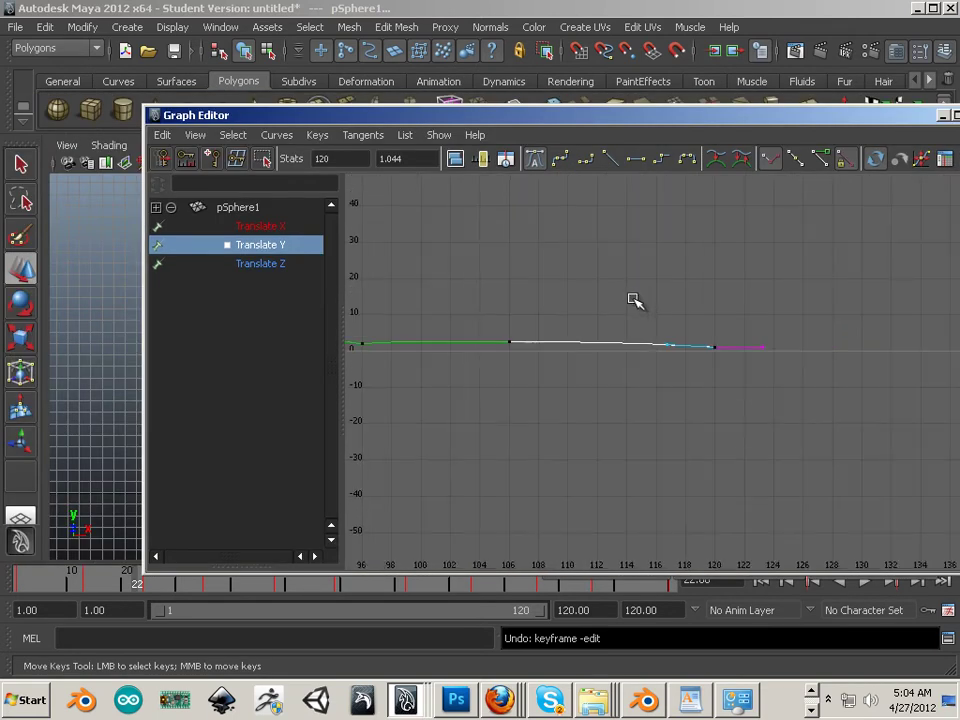
left_click_drag(538, 120, 959, 162)
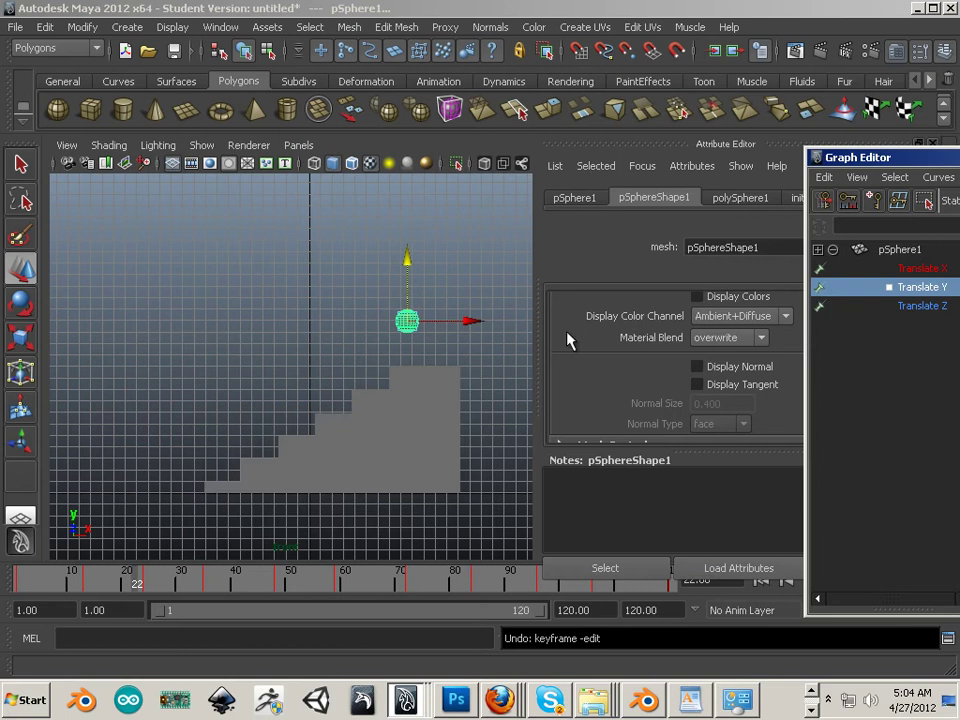
middle_click_drag(497, 349, 446, 336, "alt")
left_click_drag(882, 158, 959, 160)
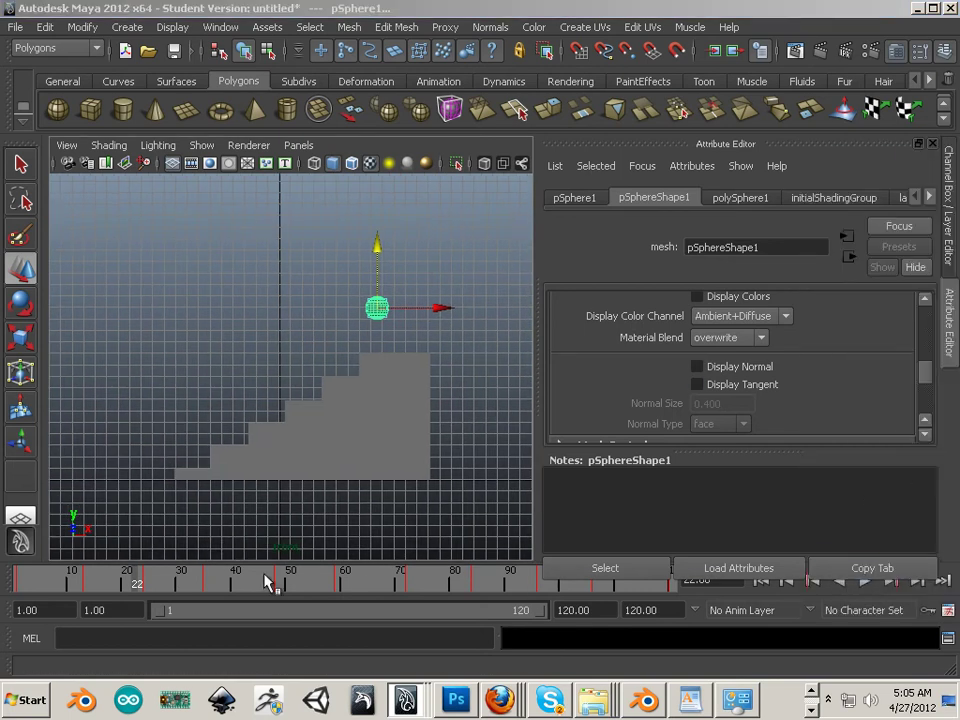
left_click_drag(197, 578, 3, 574)
left_click(863, 583)
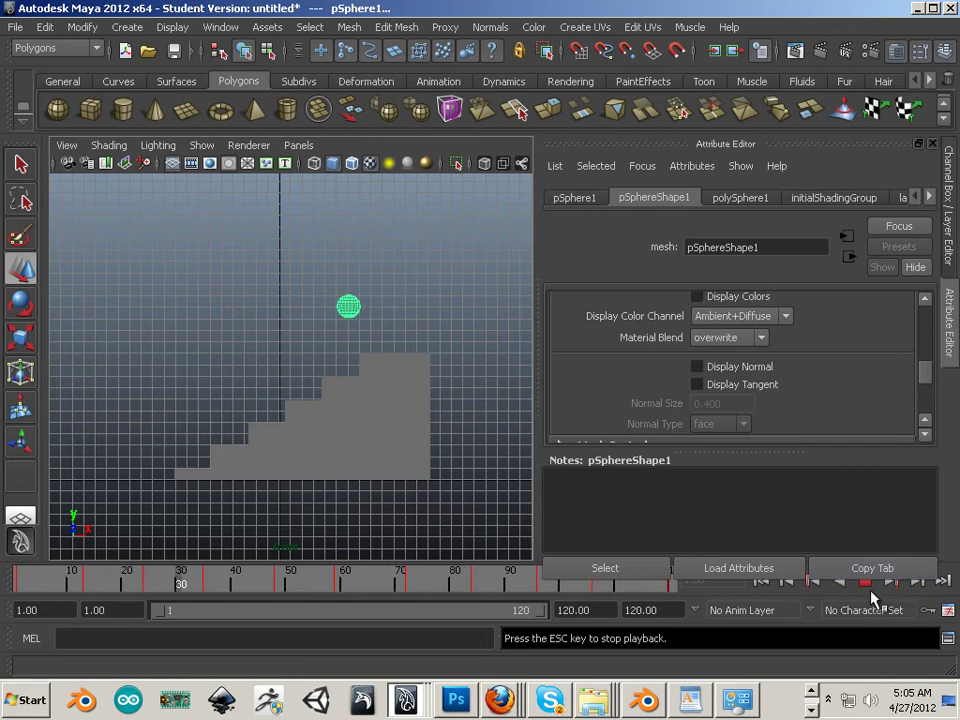
left_click(866, 581)
- Bring back the Graph Editor and lower the ball's first Translate Y key to 17.918, then scrub the opening frames to check it
left_click_drag(955, 130, 650, 108)
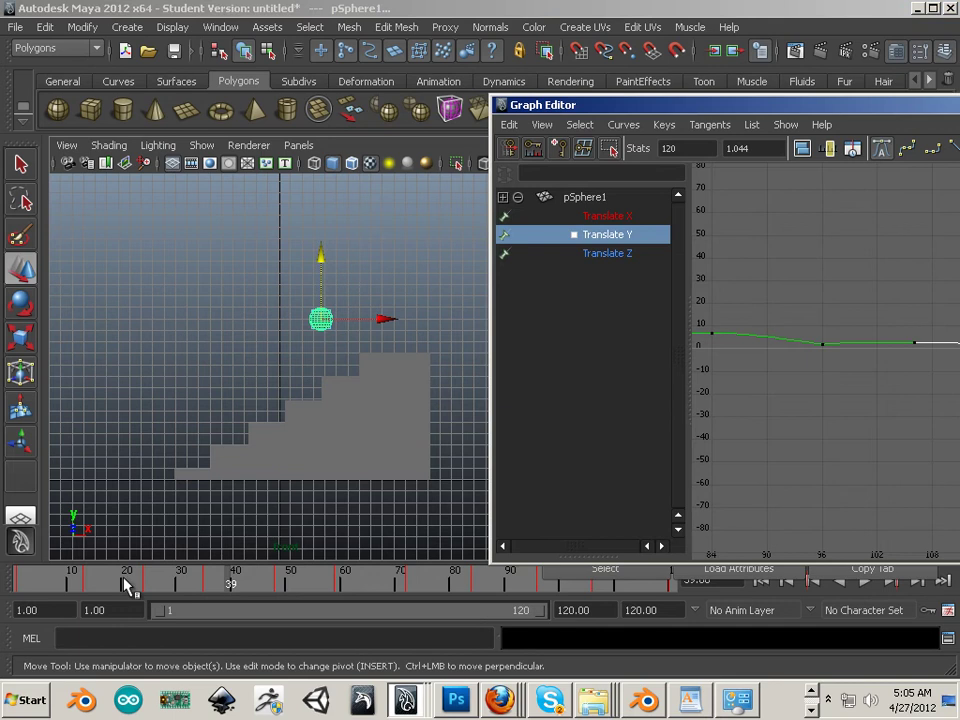
mouse_move(90, 582)
left_mouse_down()
mouse_move(4, 579)
mouse_move(212, 589)
mouse_move(26, 574)
mouse_move(98, 580)
left_mouse_up()
scroll(775, 270, "down", 3)
middle_click_drag(755, 315, 868, 298, "alt")
scroll(810, 296, "up", 3)
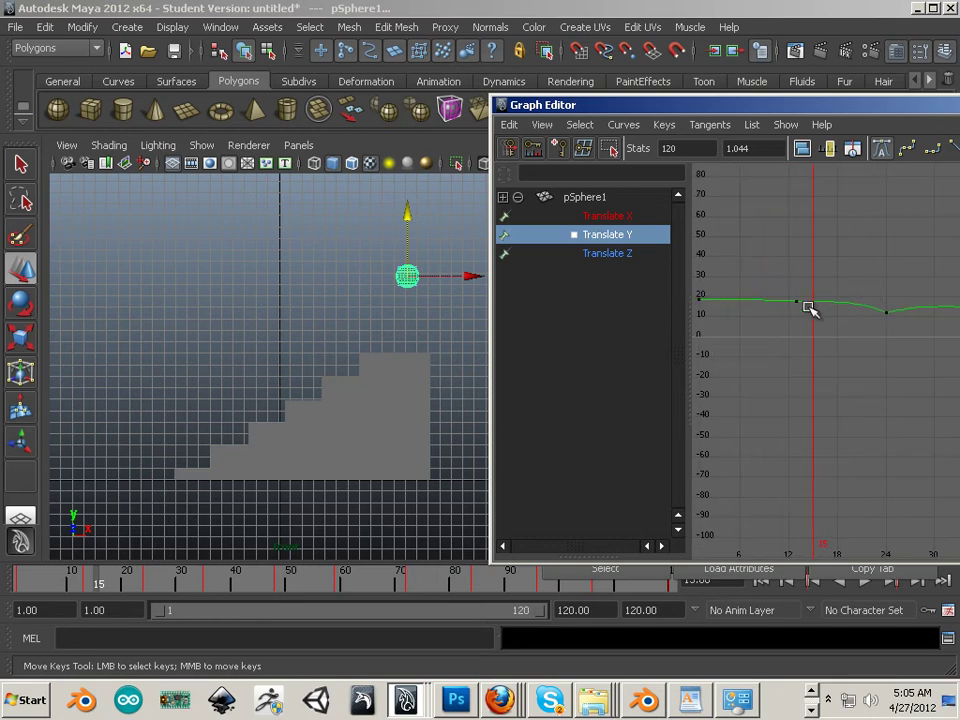
left_click(698, 303)
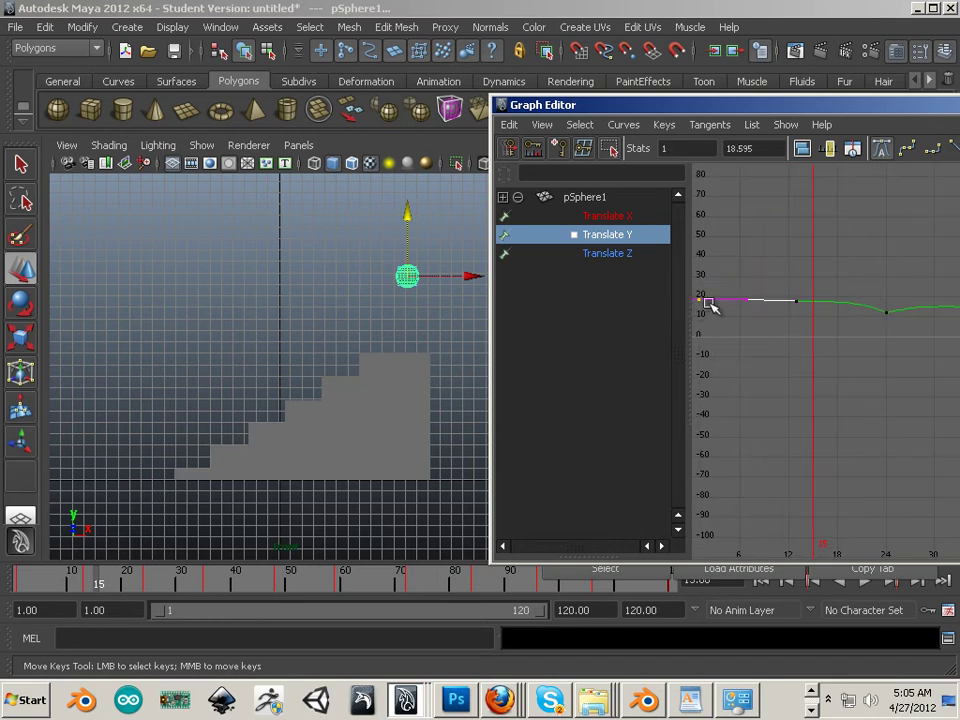
middle_click_drag(701, 300, 701, 300)
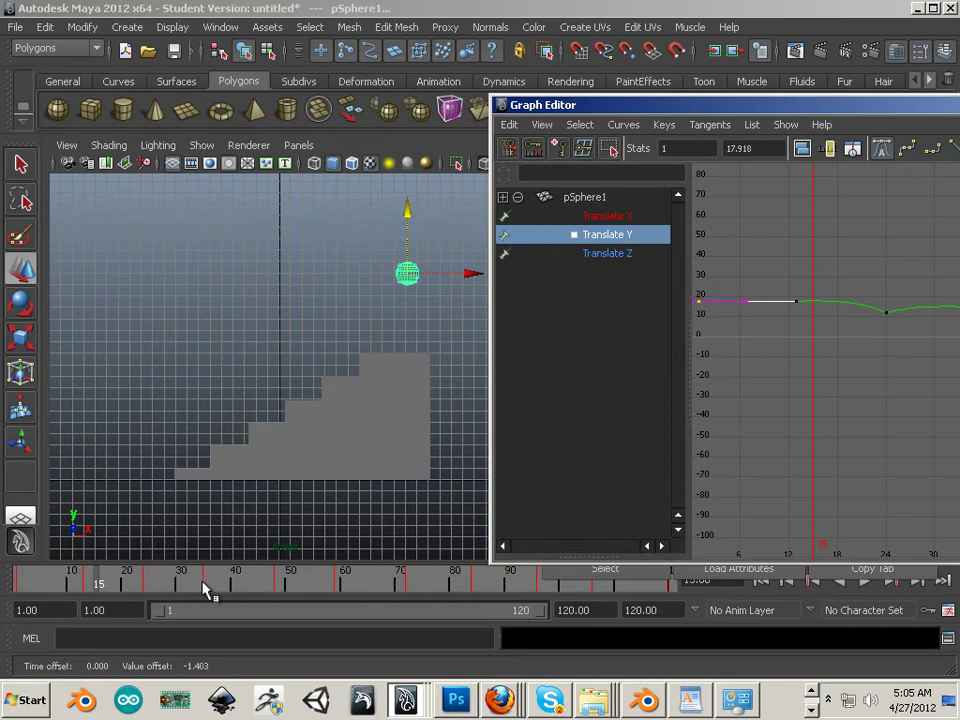
left_click_drag(197, 585, 27, 566)
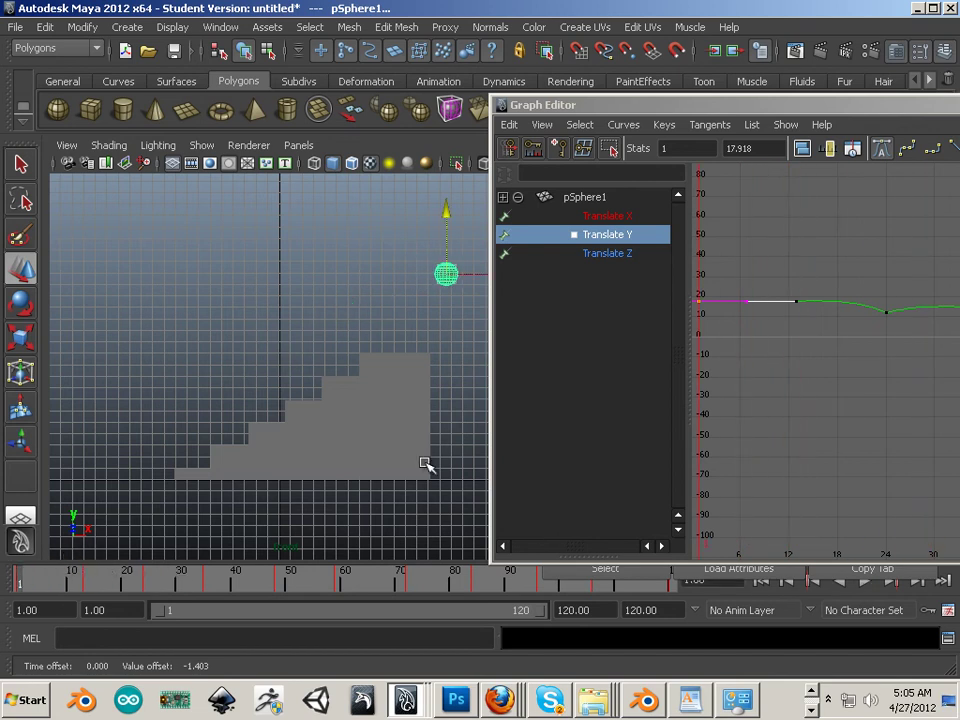
- Raise the Translate Y key at frame 13 to 20.257 and play the animation to check the opening arc
left_click(795, 302)
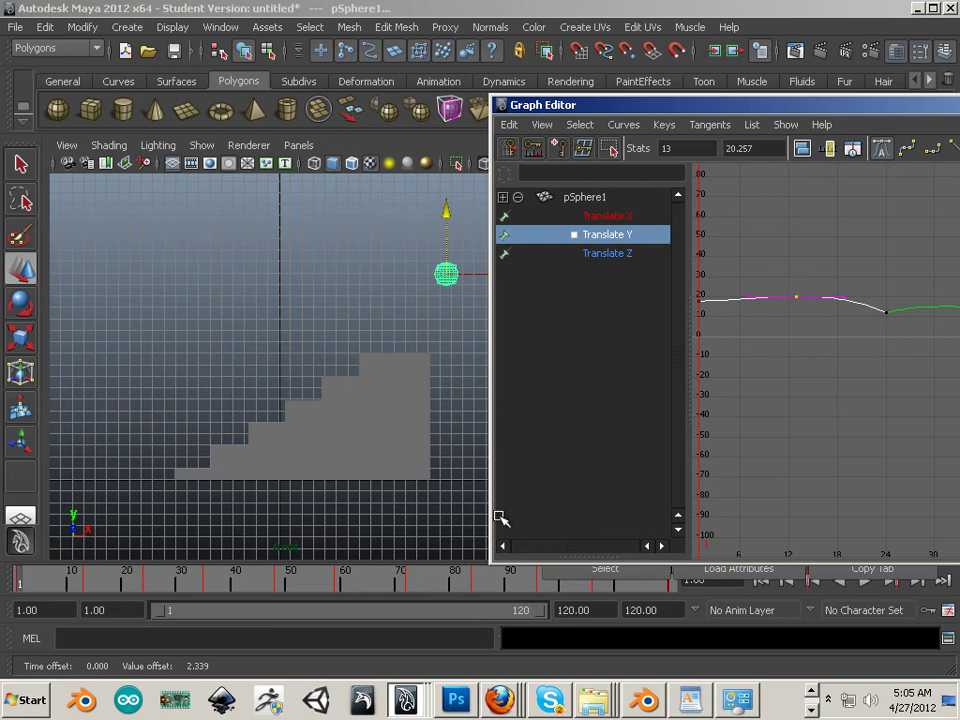
mouse_move(60, 577)
left_mouse_down()
mouse_move(118, 579)
mouse_move(26, 579)
mouse_move(247, 572)
mouse_move(246, 580)
mouse_move(58, 566)
mouse_move(340, 583)
mouse_move(42, 572)
left_mouse_up()
left_click(865, 581)
left_click(842, 582)
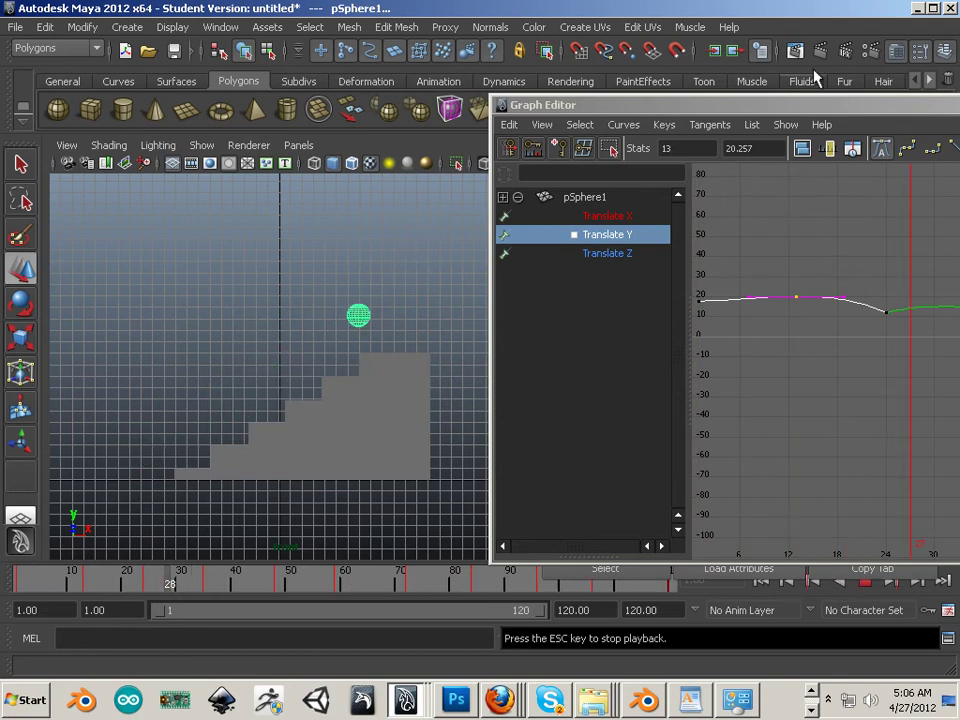
left_click(868, 582)
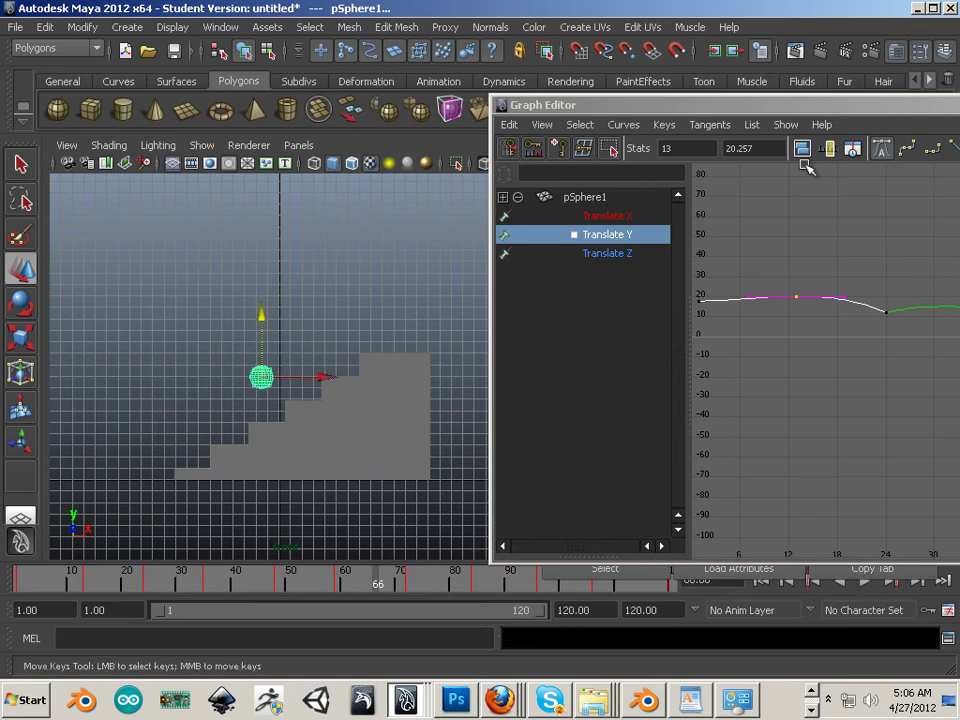
- Move the Graph Editor clear of the timeline, set the animation end time to 144 and extend the playback range to match
left_click_drag(755, 112, 959, 112)
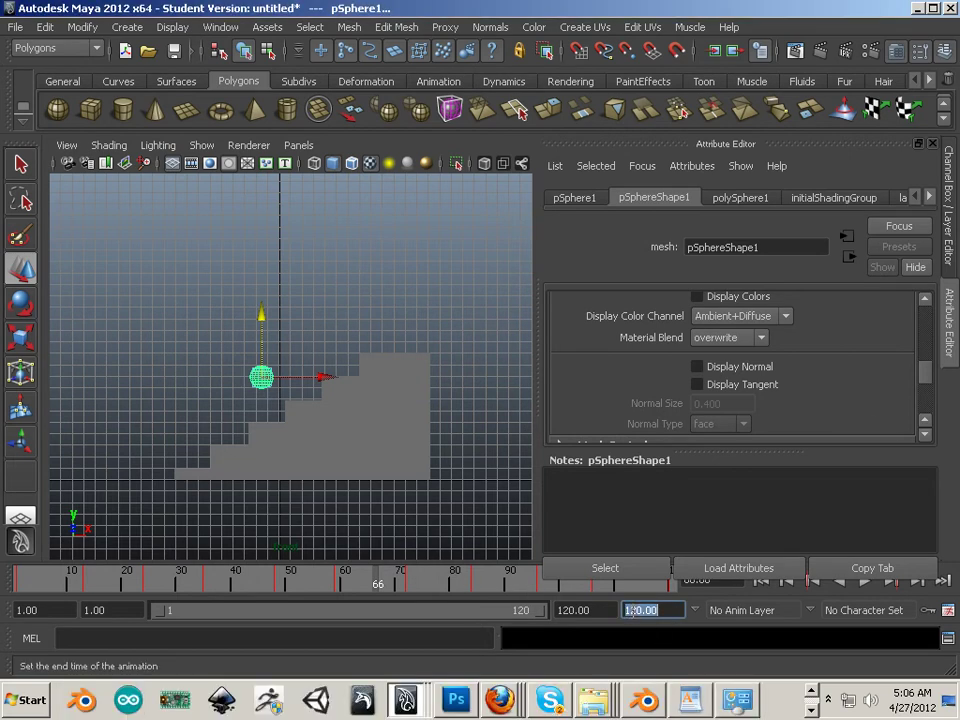
key("Return")
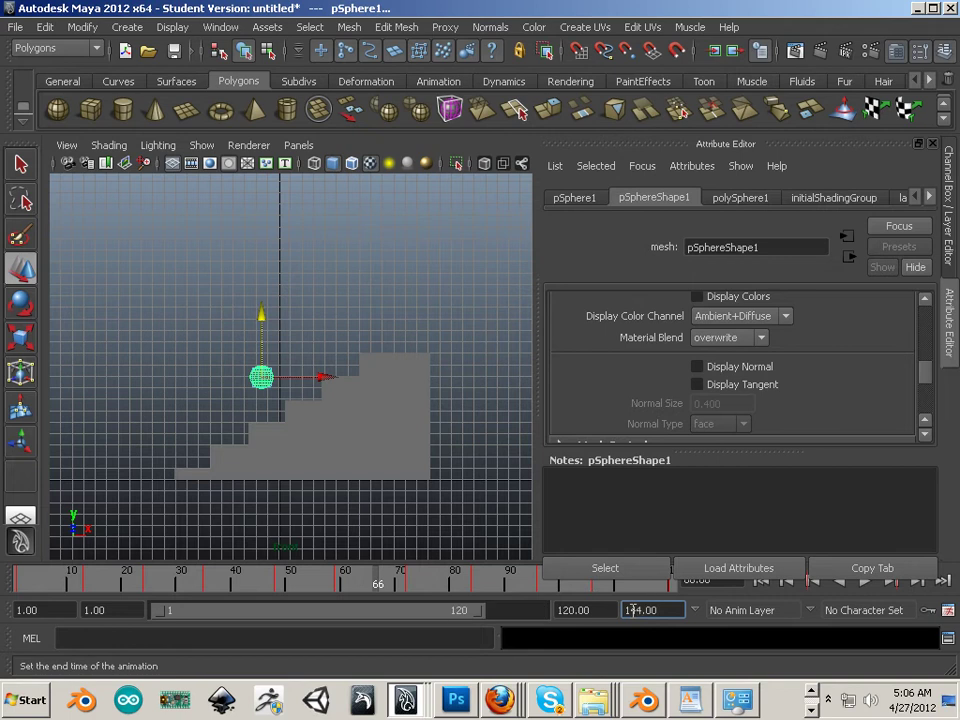
left_click_drag(480, 614, 545, 615)
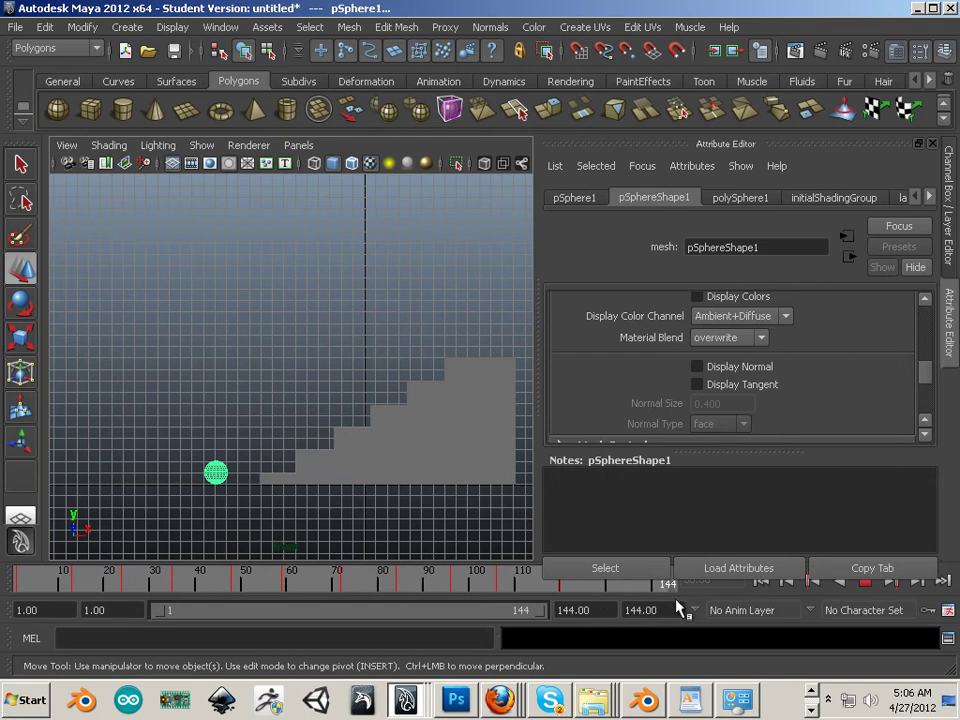
left_click(226, 476)
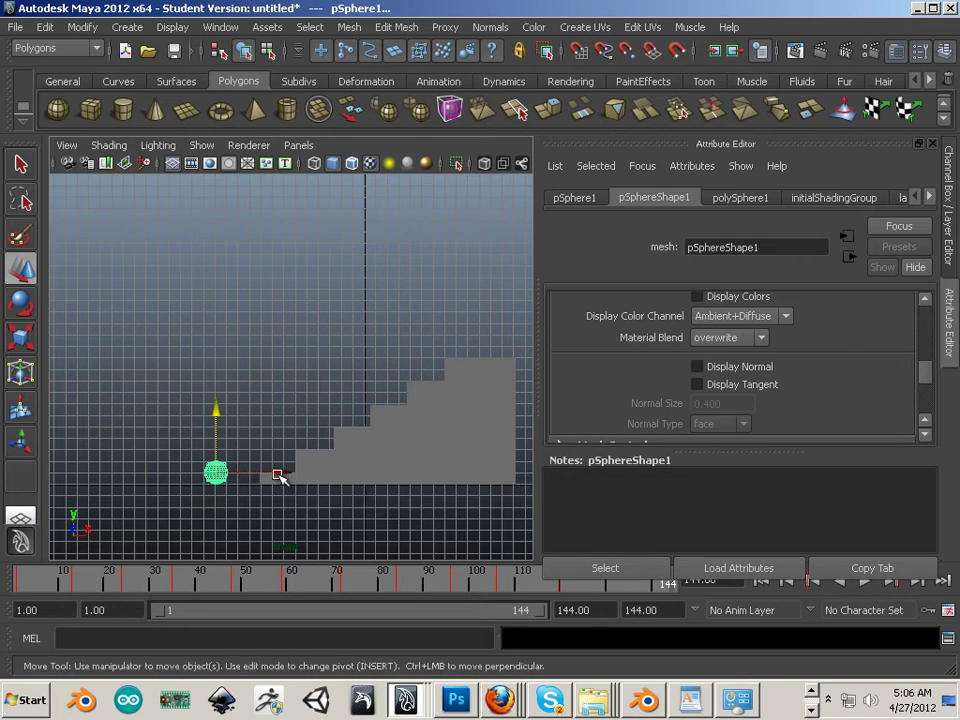
left_click_drag(278, 473, 174, 467)
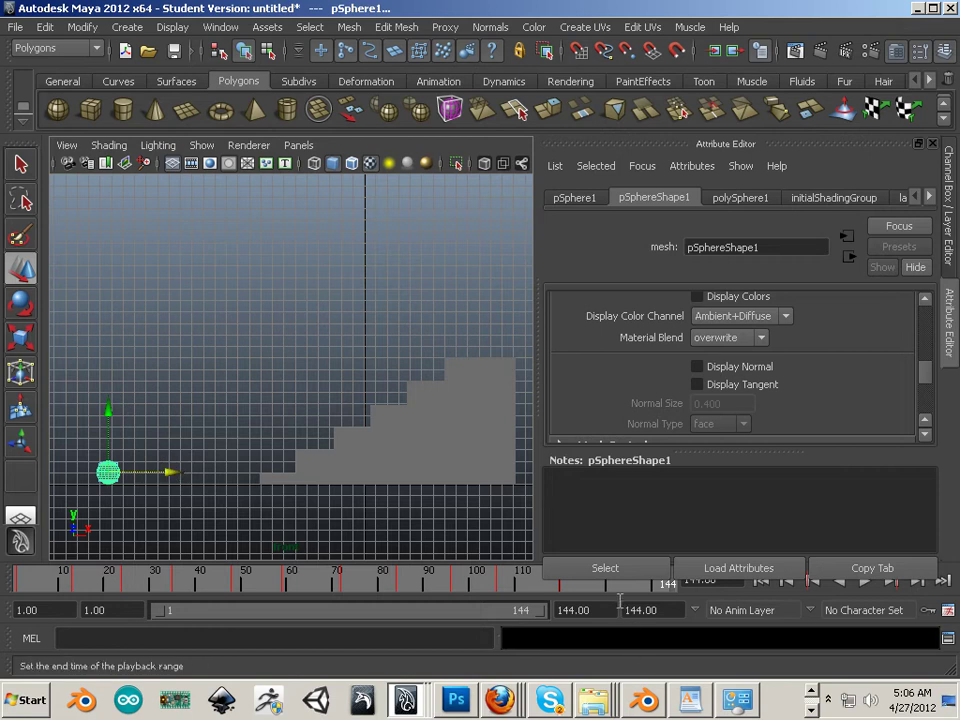
key("ctrl+z")
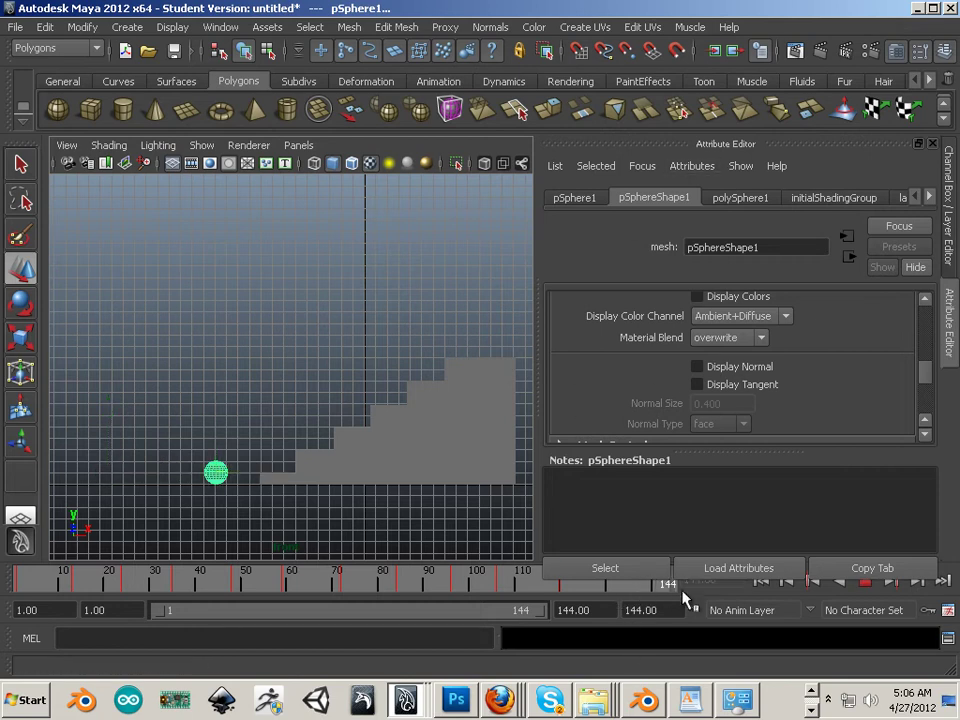
- Try keying the ball far beyond the foot of the stairs at frame 144, and play the animation to judge the roll
left_click_drag(279, 472, 144, 465)
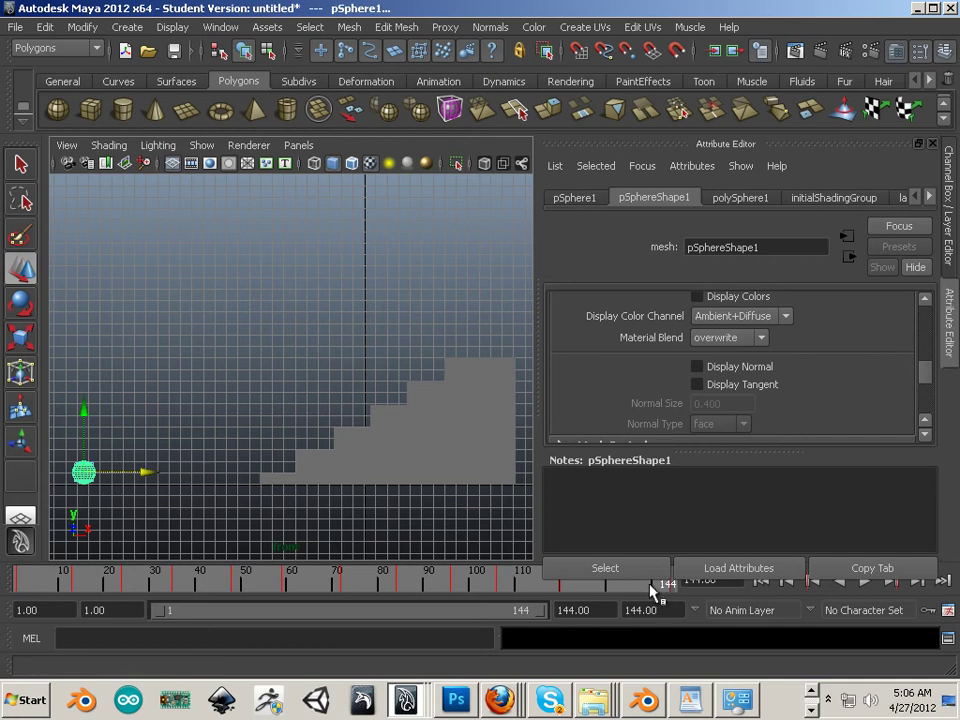
left_click_drag(647, 590, 9, 510)
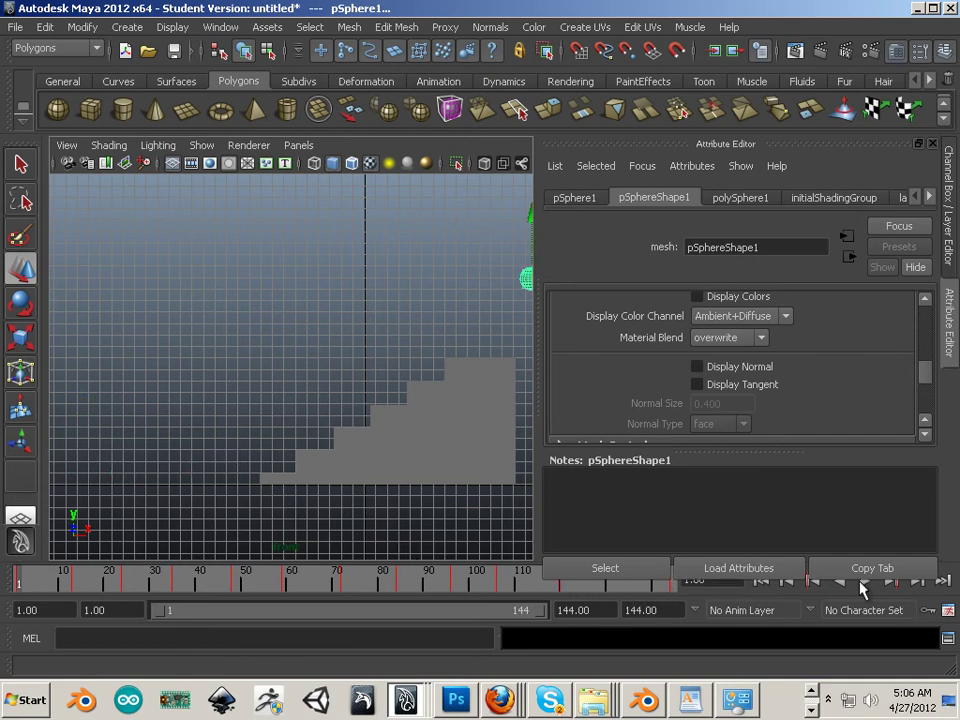
left_click(863, 583)
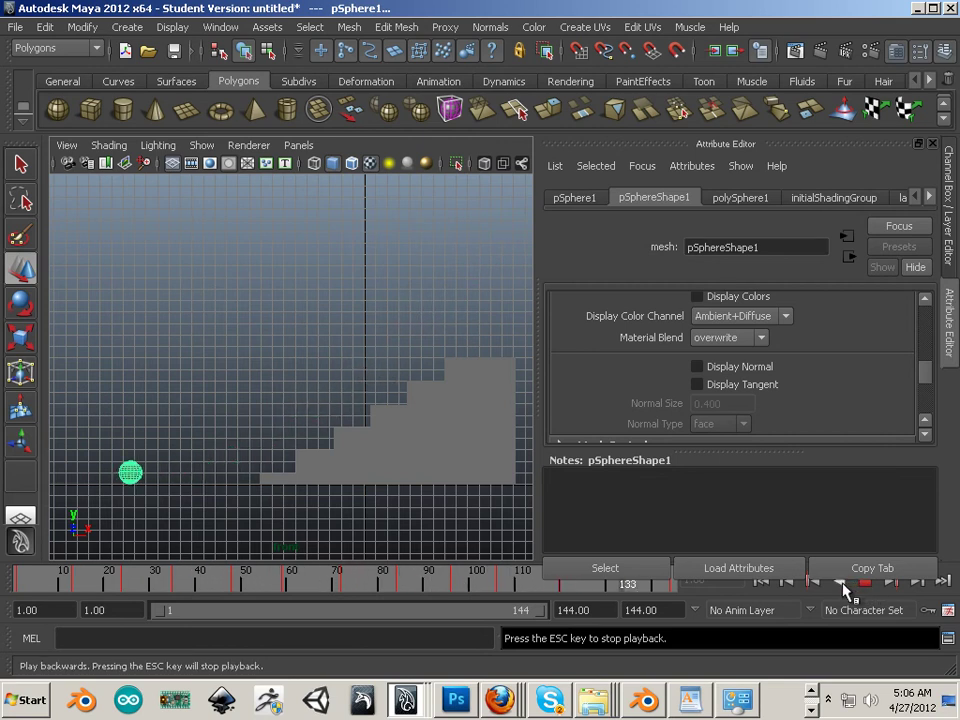
left_click(864, 583)
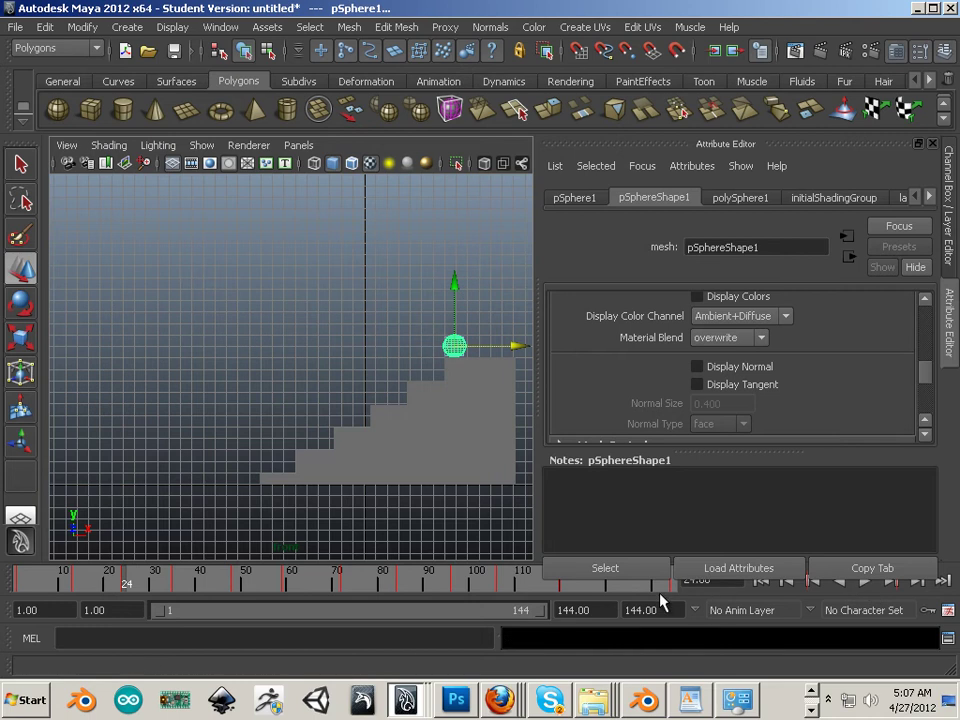
- Try a frame 144 position closer to the foot of the stairs for the ball, and replay the animation
mouse_move(668, 593)
left_mouse_down()
mouse_move(542, 583)
mouse_move(674, 595)
left_mouse_up()
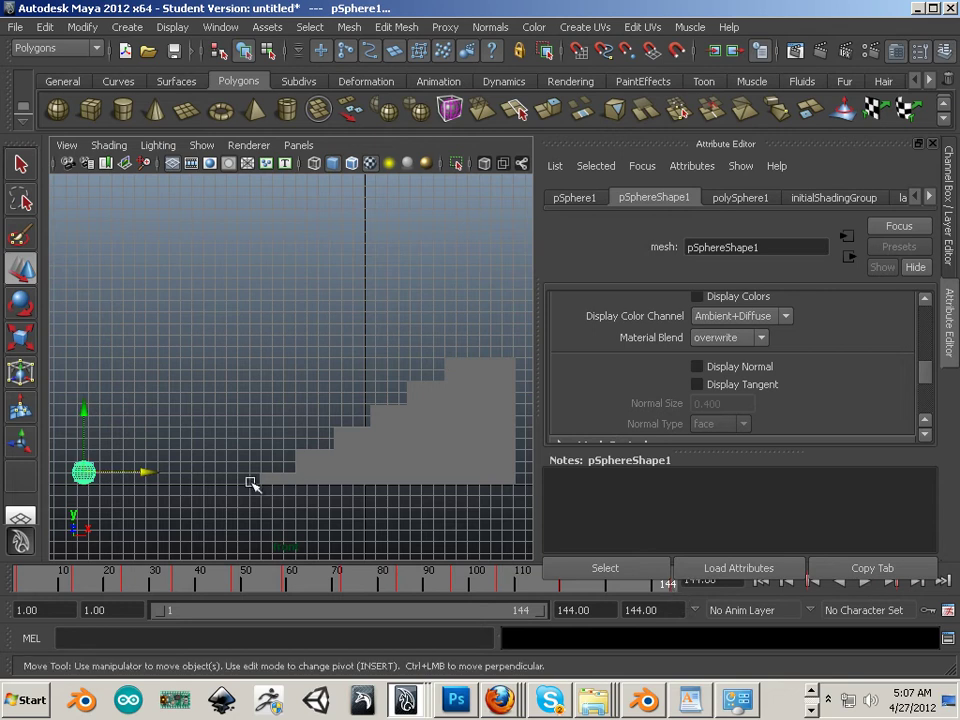
left_click_drag(145, 471, 256, 484)
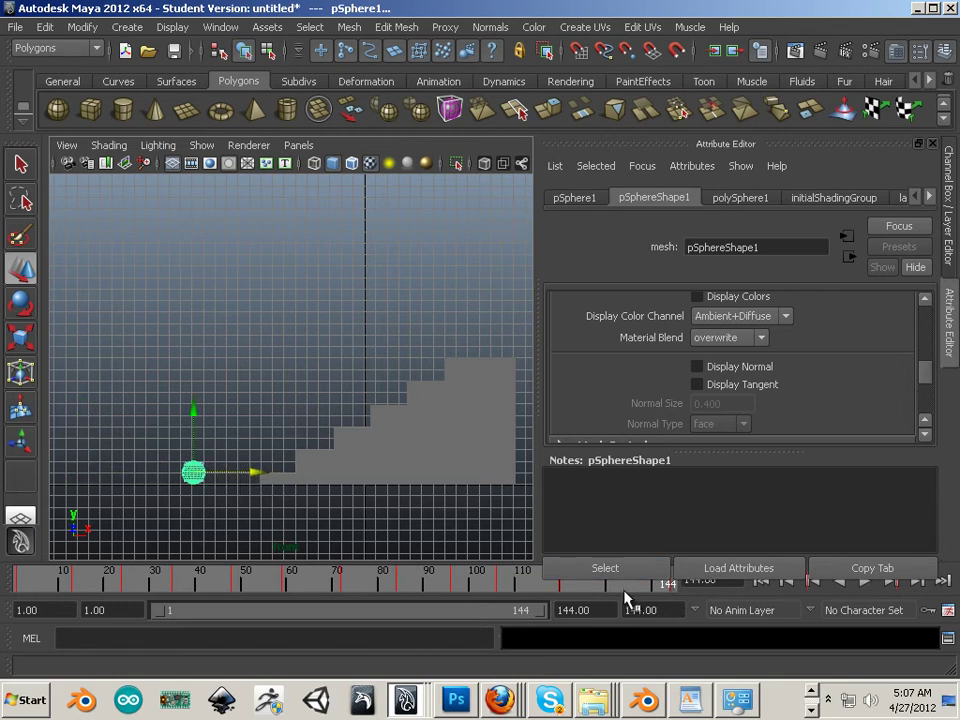
left_click_drag(464, 574, 726, 600)
left_click(866, 586)
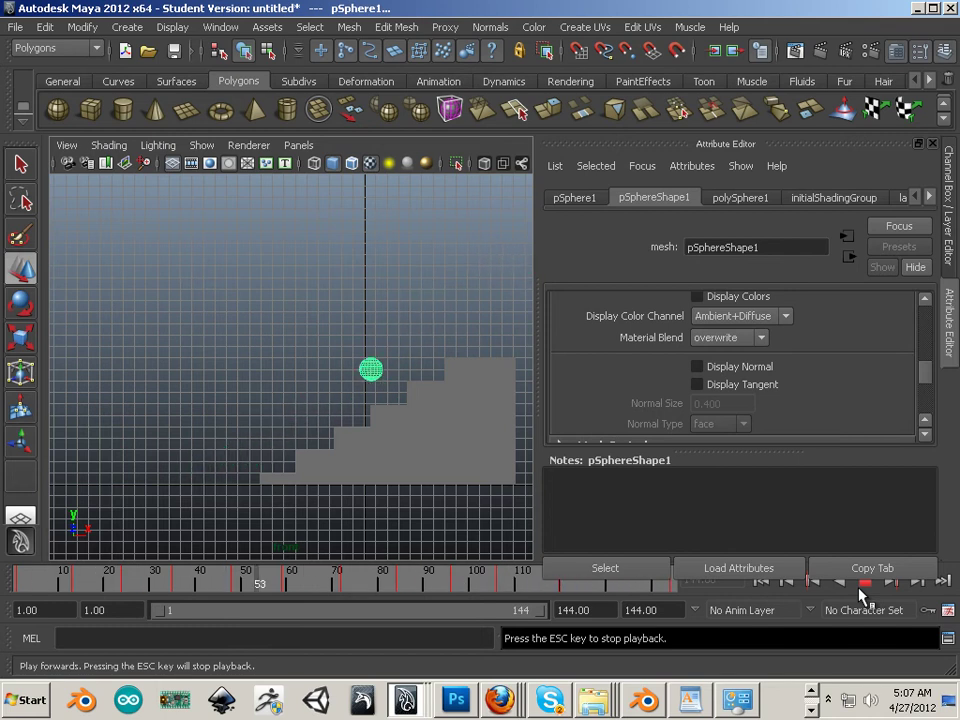
left_click(863, 583)
- Key the ball at frame 144 with Translate X at -17.887 and play the animation to check the final roll
left_click(673, 590)
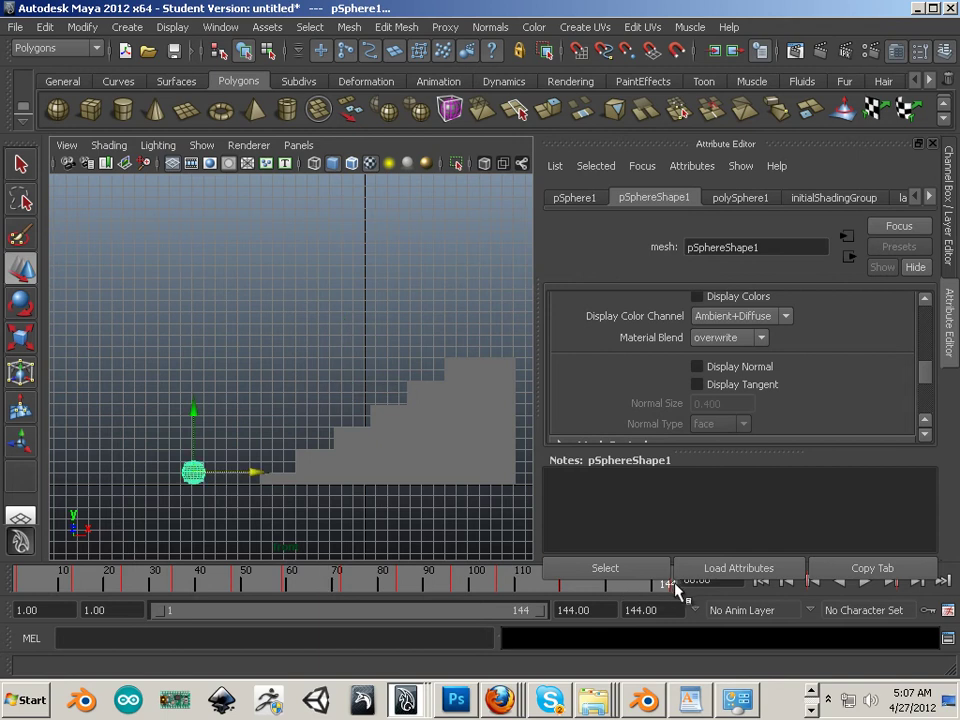
left_click_drag(253, 474, 242, 477)
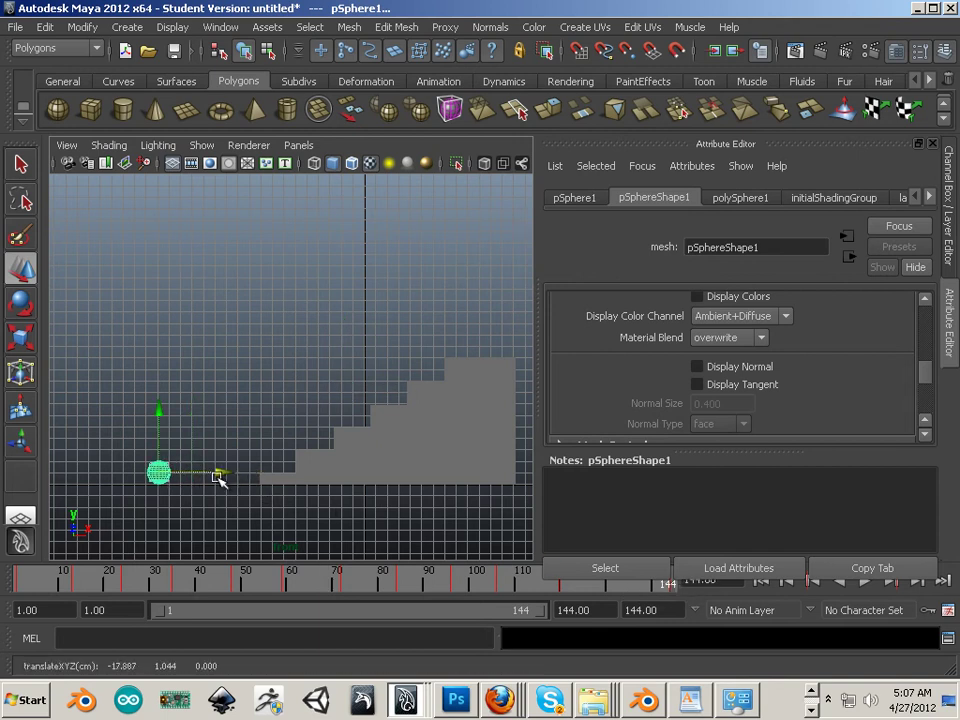
left_click(864, 582)
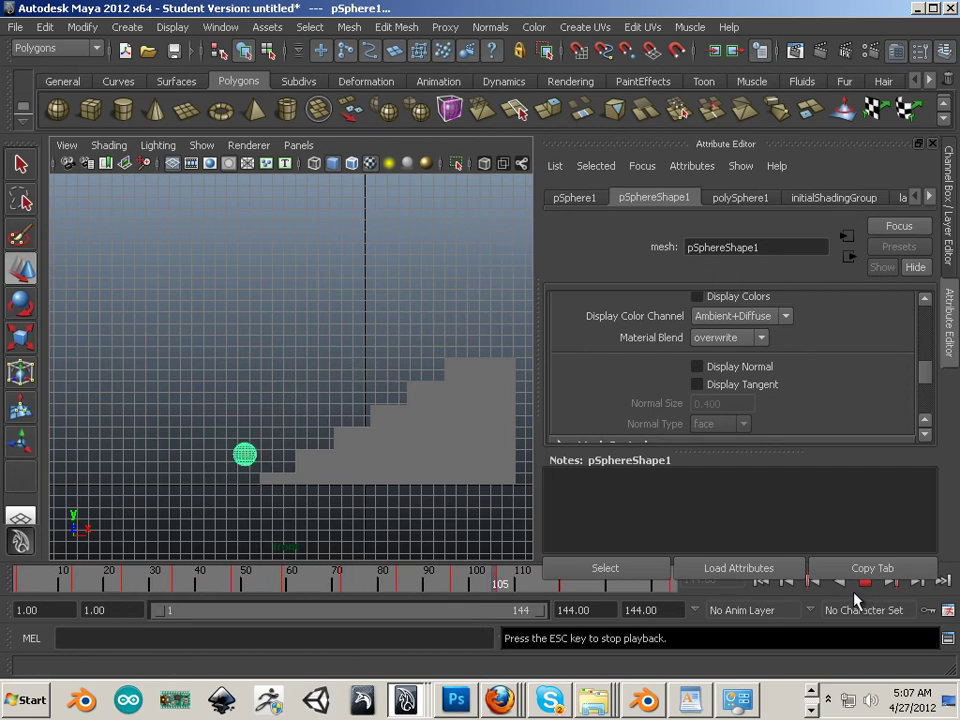
left_click(866, 585)
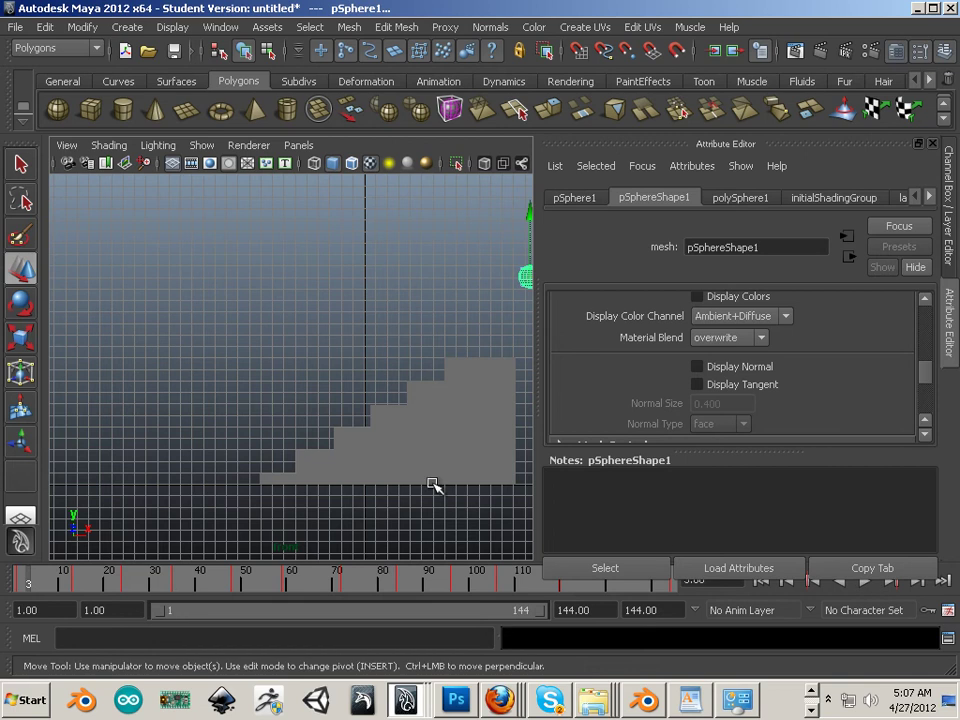
- Reframe the stairs, then scrub and play the full animation to examine the ball's bounces and final roll
middle_click_drag(380, 419, 359, 425, "alt")
right_click_drag(359, 425, 375, 420, "alt")
middle_click_drag(380, 425, 371, 390, "alt")
right_click_drag(371, 390, 390, 395, "alt")
middle_click_drag(390, 398, 389, 394, "alt")
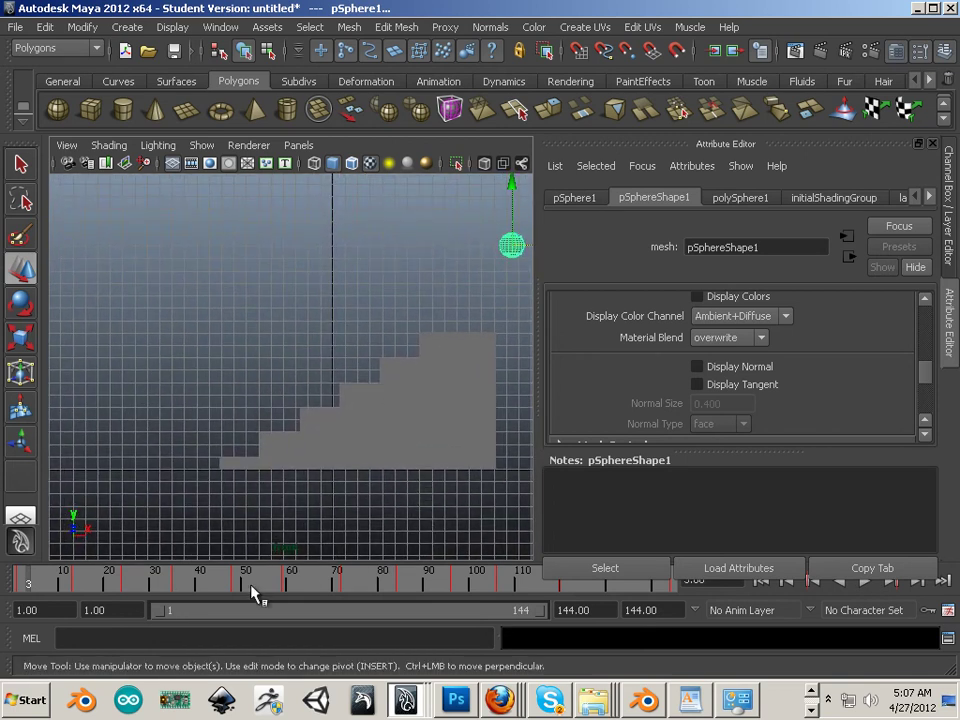
left_click_drag(30, 578, 202, 536)
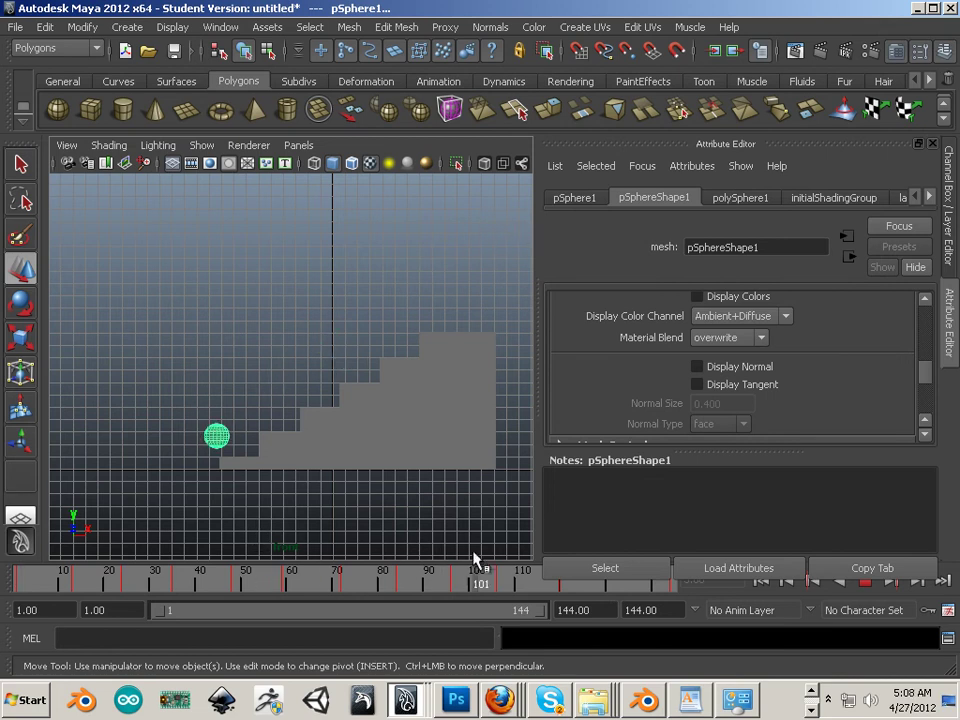
mouse_move(500, 556)
left_mouse_down()
mouse_move(598, 573)
mouse_move(11, 515)
mouse_move(399, 547)
mouse_move(666, 596)
left_mouse_up()
middle_click_drag(470, 430, 435, 396, "alt")
key("alt+v")
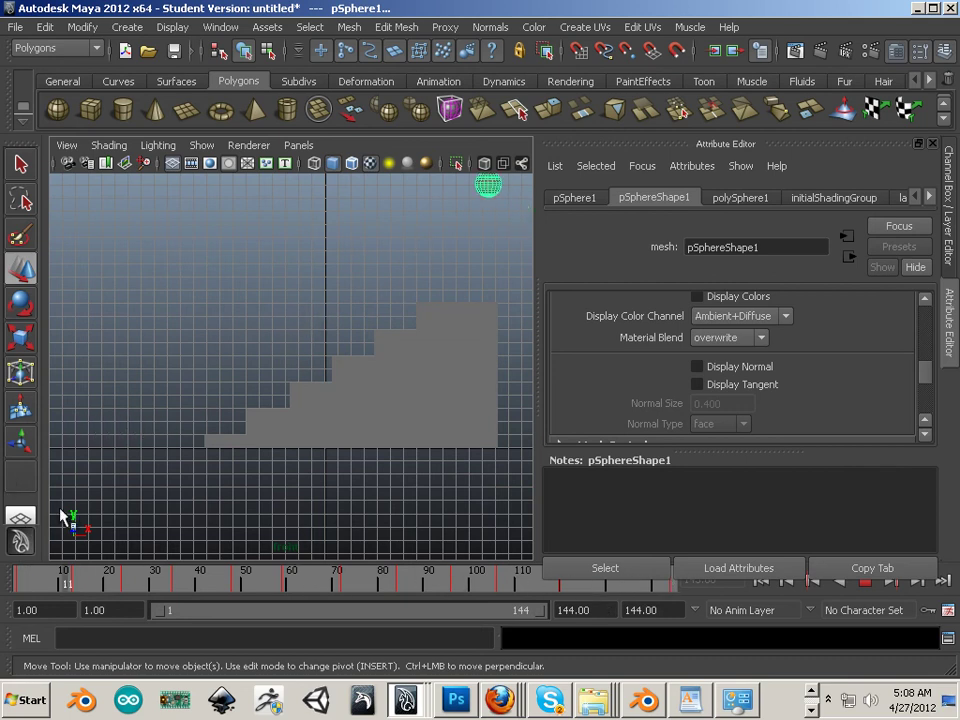
left_click_drag(394, 576, 5, 532)
left_click(864, 582)
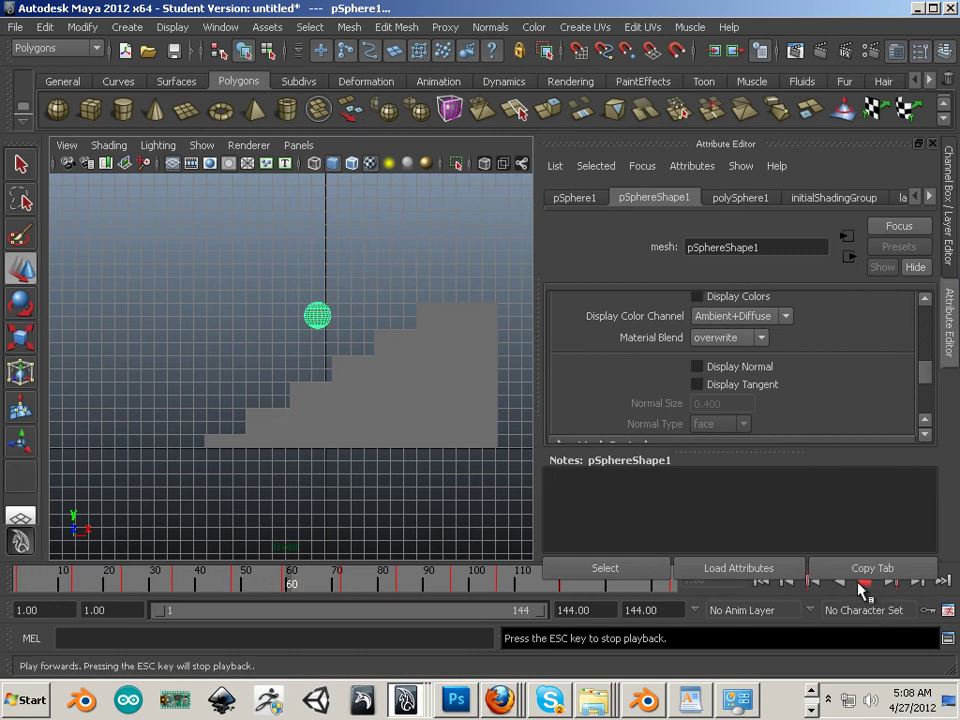
left_click(862, 584)
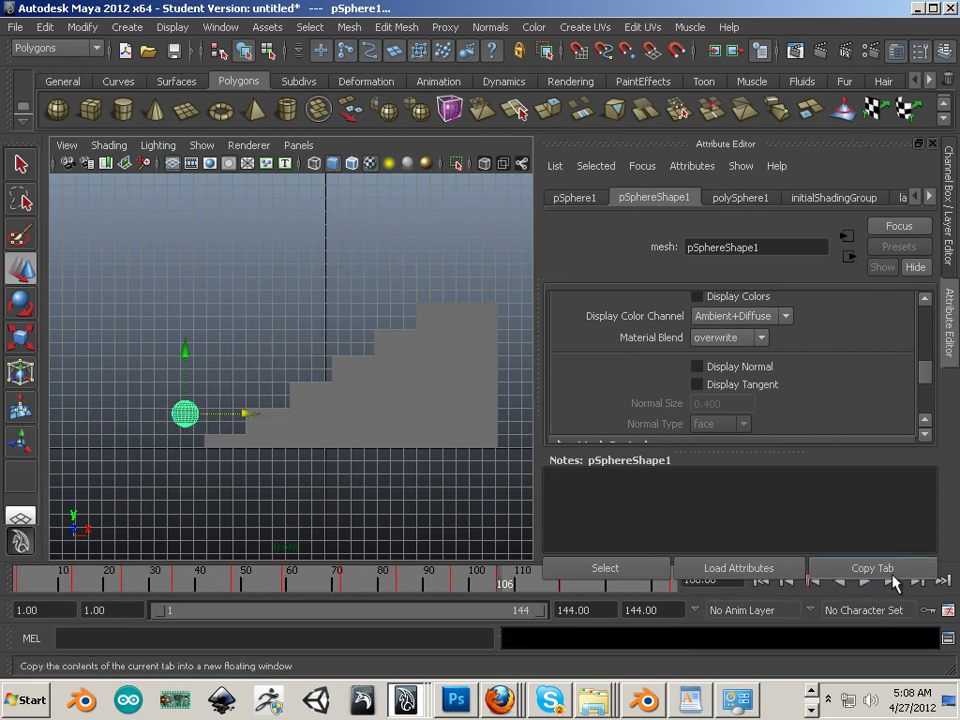
- Reopen the view of the Graph Editor, select all of the ball's Translate X keys and apply plateau tangents
left_click_drag(959, 170, 312, 121)
left_click(239, 231)
scroll(657, 337, "down", 5)
middle_click_drag(654, 336, 574, 326, "alt")
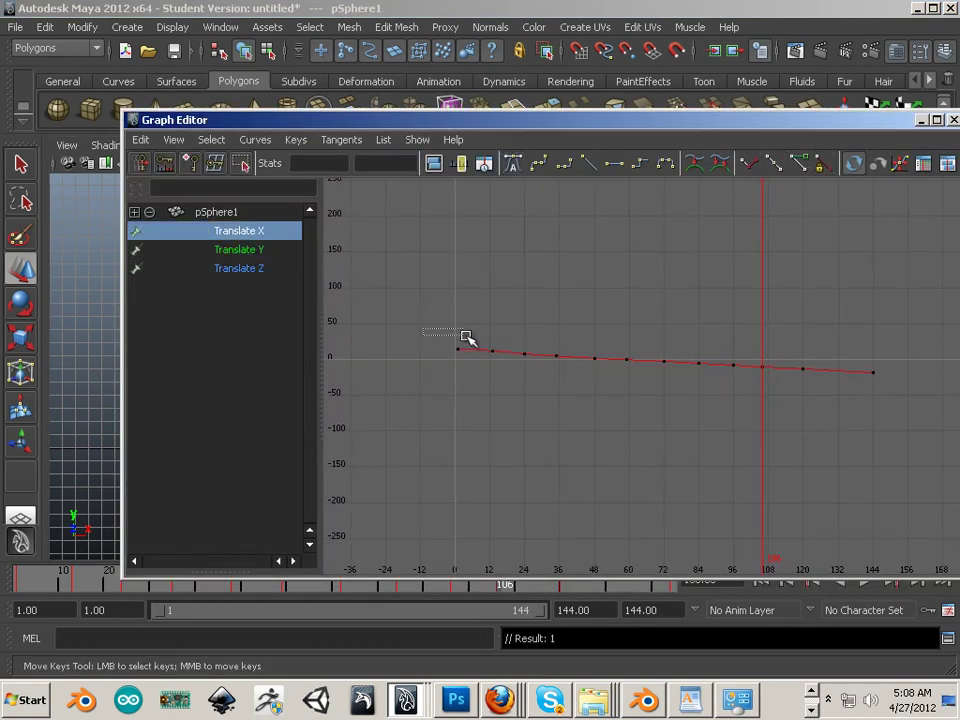
left_click_drag(422, 330, 922, 397)
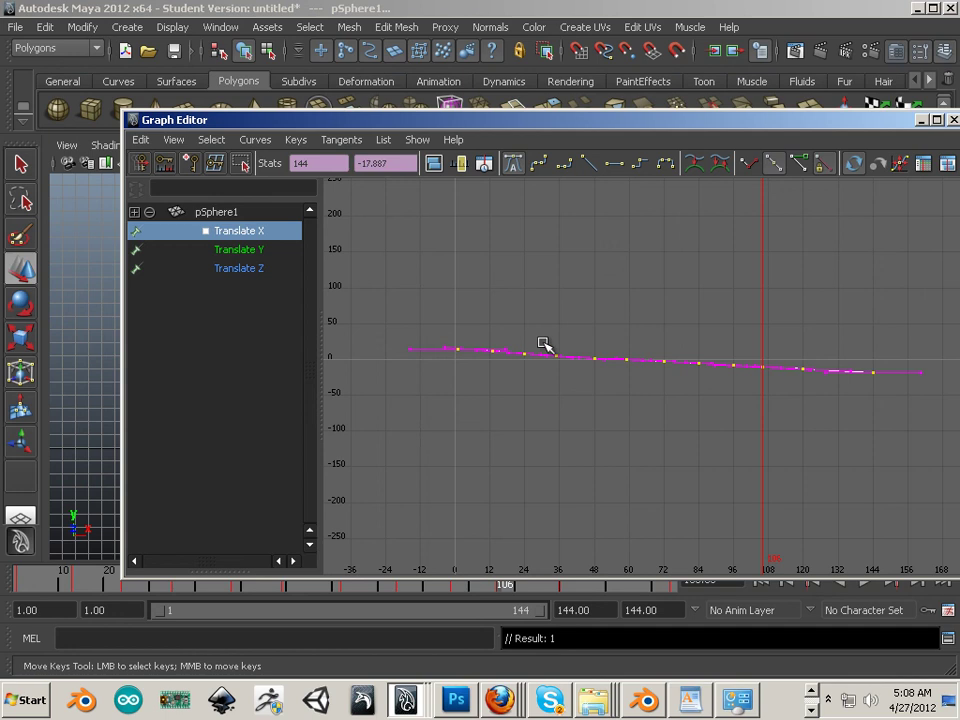
right_click_drag(529, 369, 569, 369, "alt")
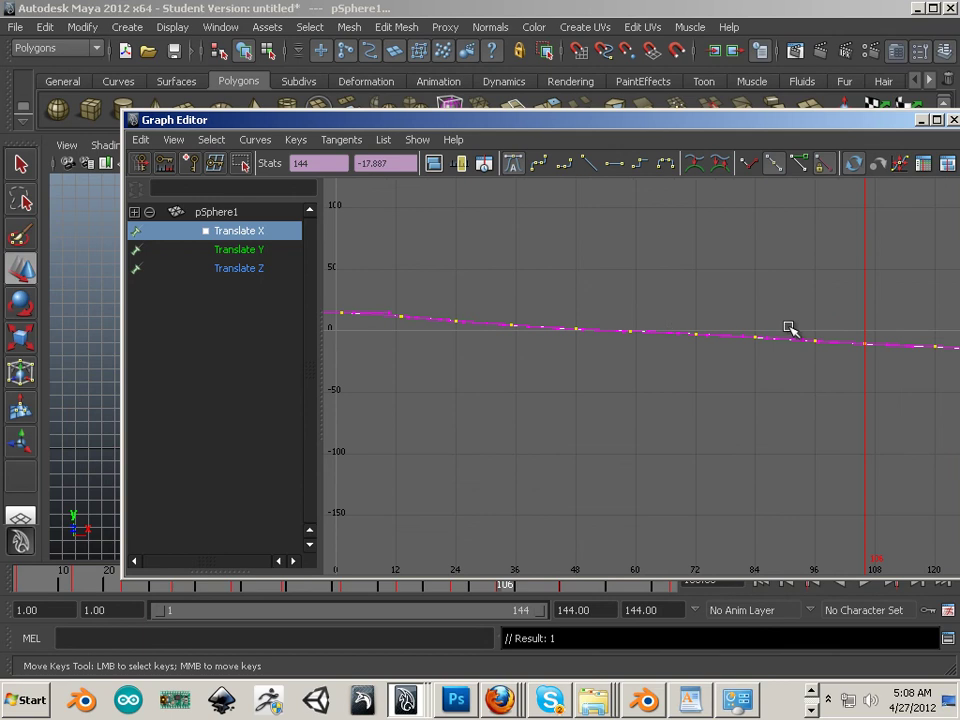
right_click_drag(856, 387, 587, 356, "alt")
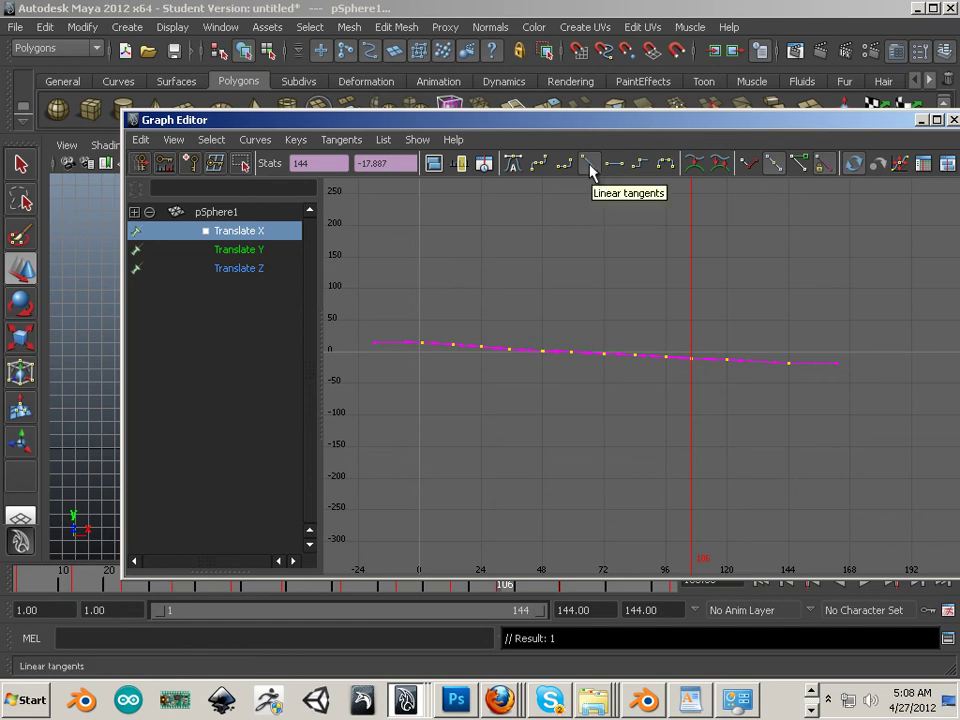
left_click(668, 175)
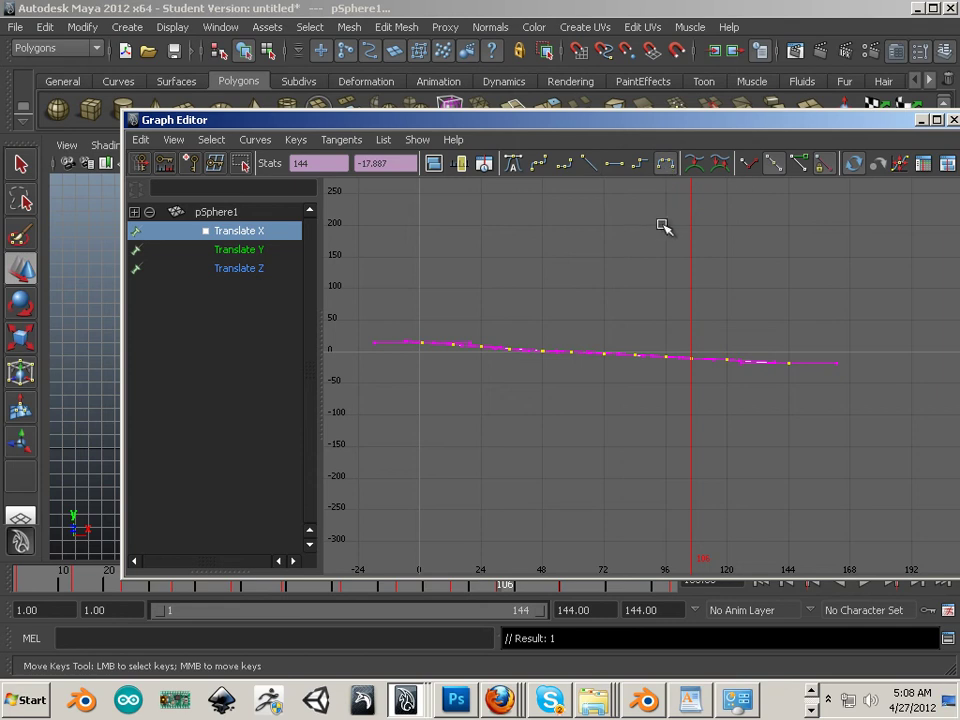
- Apply linear tangents to all the selected Translate X keys, then clear the key selection
mouse_move(630, 331)
right_mouse_down("alt")
mouse_move(711, 351)
mouse_move(737, 392)
mouse_move(621, 343)
right_mouse_up("alt")
middle_click_drag(621, 343, 846, 514, "alt")
scroll(686, 336, "down", 10)
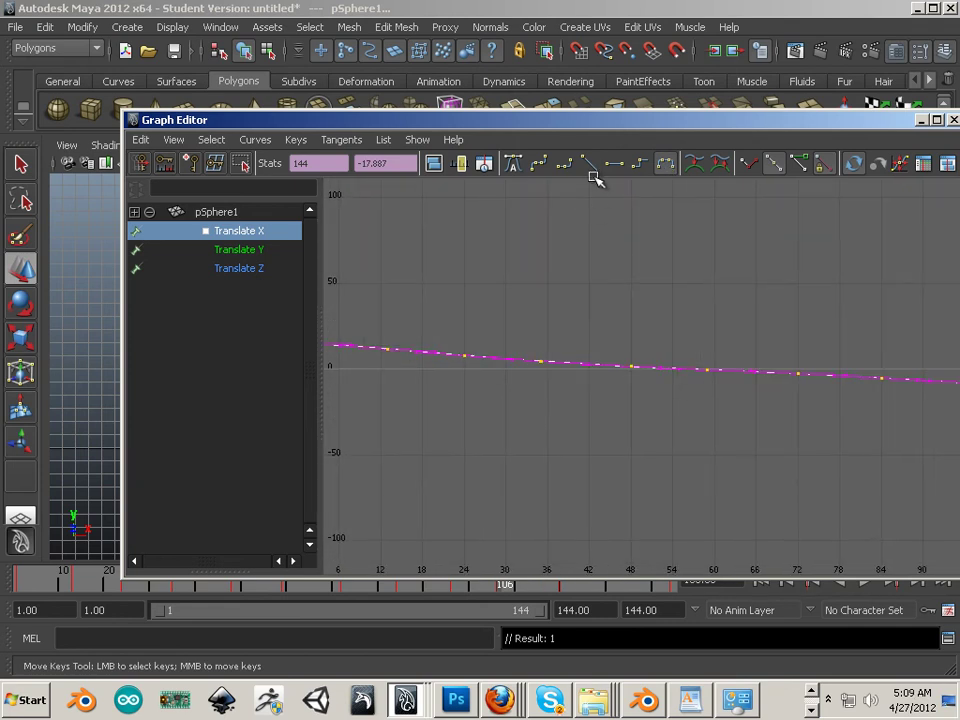
scroll(694, 330, "down", 12)
middle_click_drag(661, 298, 609, 291, "alt")
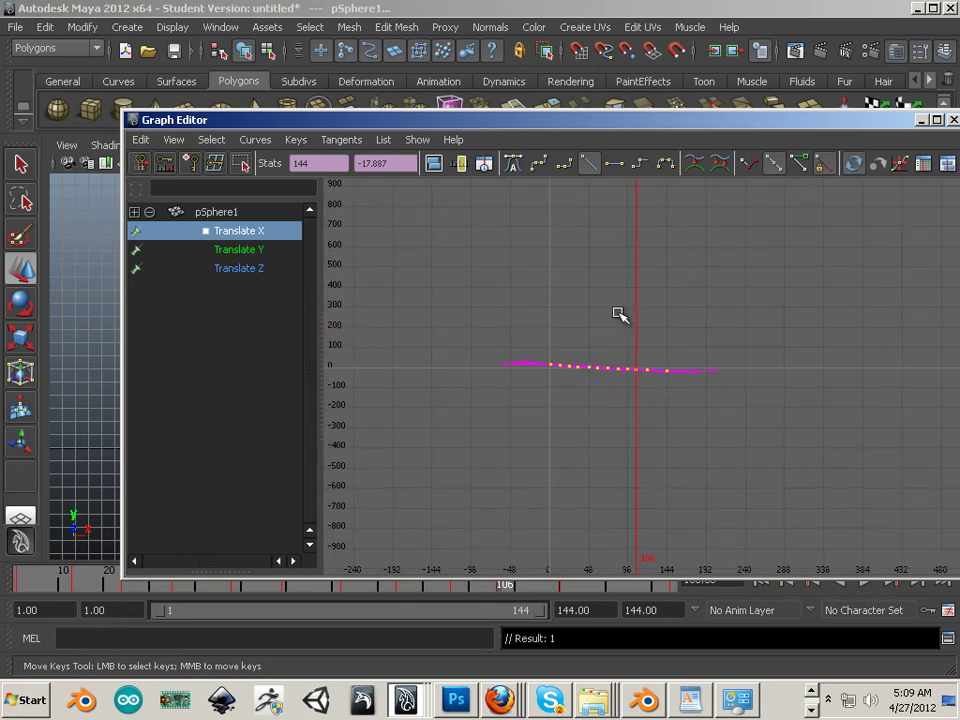
left_click(535, 299)
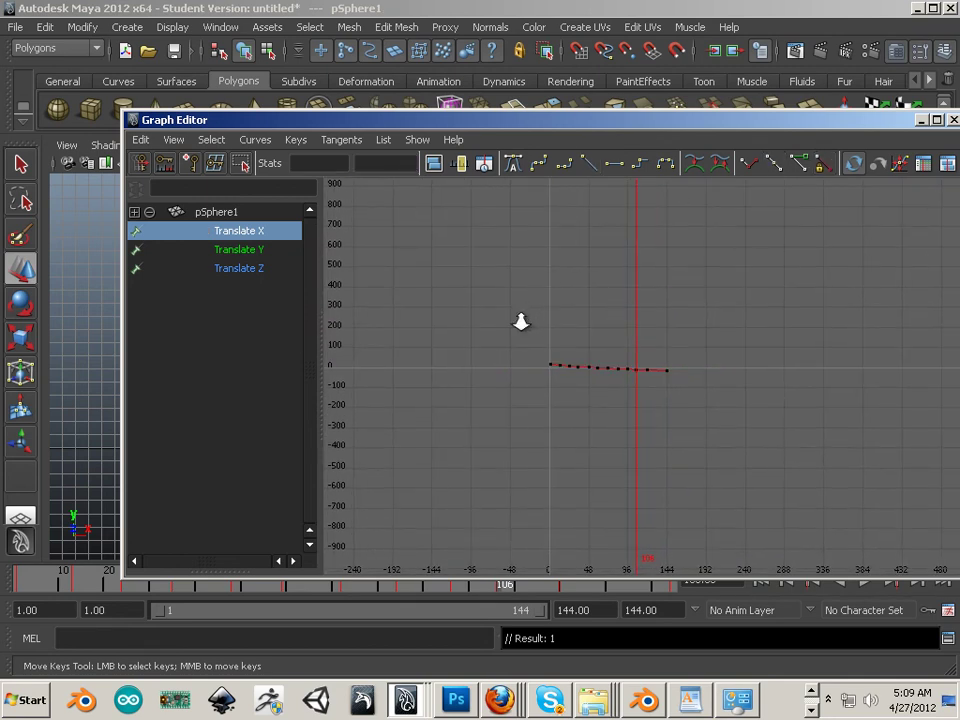
- Adjust the ball's Translate X key at frame 72 to -3.115, inspect the rest of the curve and close the Graph Editor
right_click_drag(550, 335, 574, 353, "alt")
middle_click_drag(574, 353, 759, 360, "alt")
right_click_drag(717, 349, 742, 356, "alt")
scroll(620, 345, "up", 3)
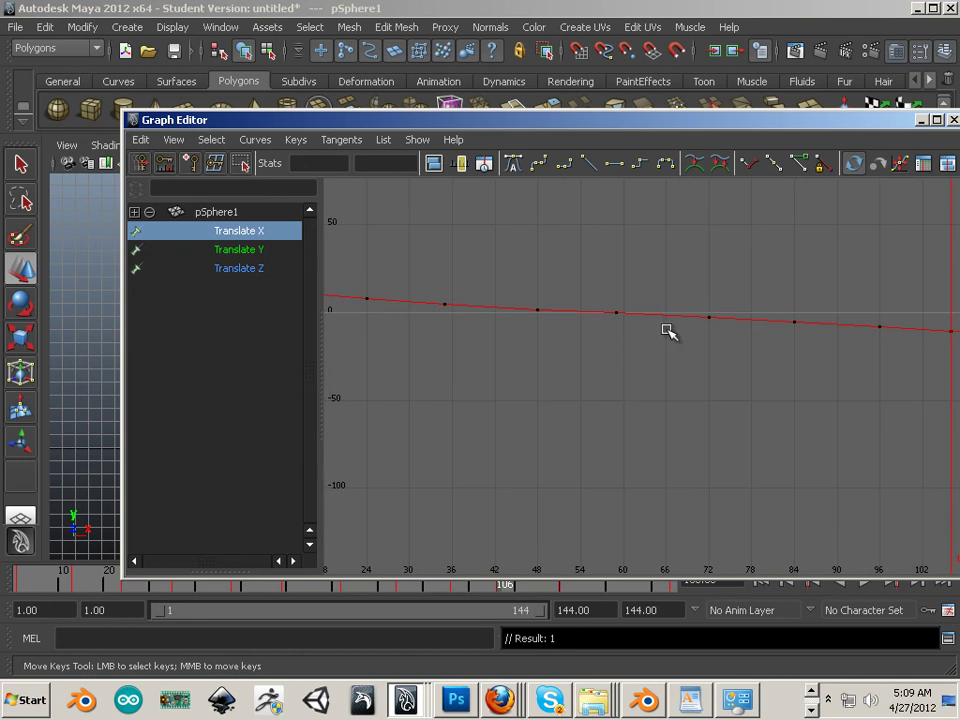
left_click_drag(700, 318, 704, 319)
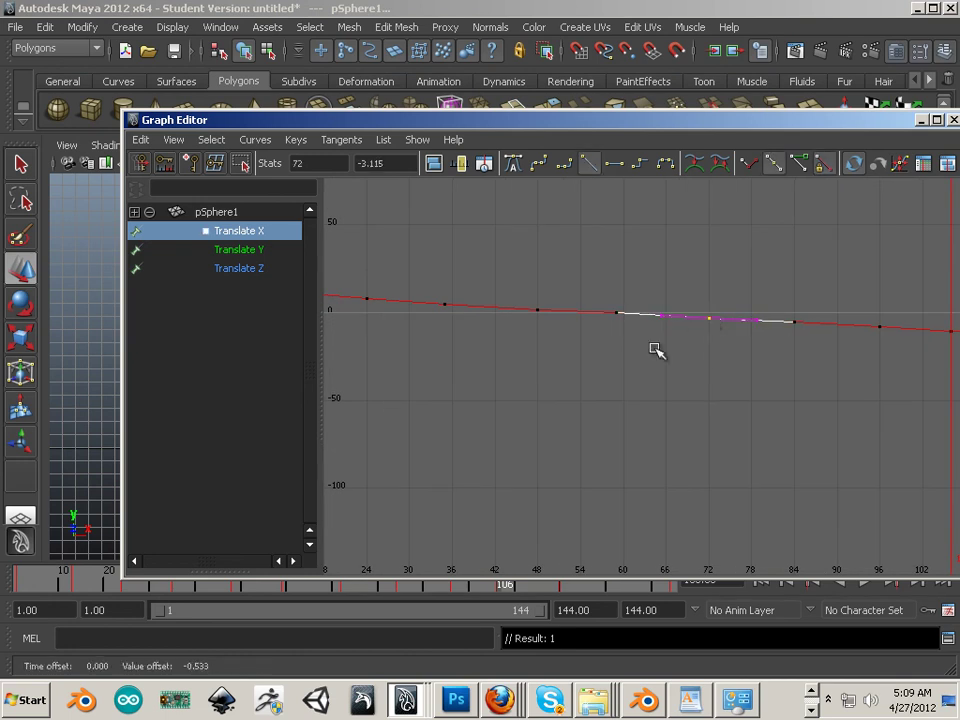
left_click(514, 336)
mouse_move(514, 336)
middle_mouse_down("alt")
mouse_move(709, 349)
mouse_move(420, 315)
middle_mouse_up("alt")
mouse_move(714, 340)
middle_mouse_down("alt")
mouse_move(495, 328)
mouse_move(397, 336)
middle_mouse_up("alt")
right_click_drag(598, 337, 563, 291, "alt")
left_click(953, 119)
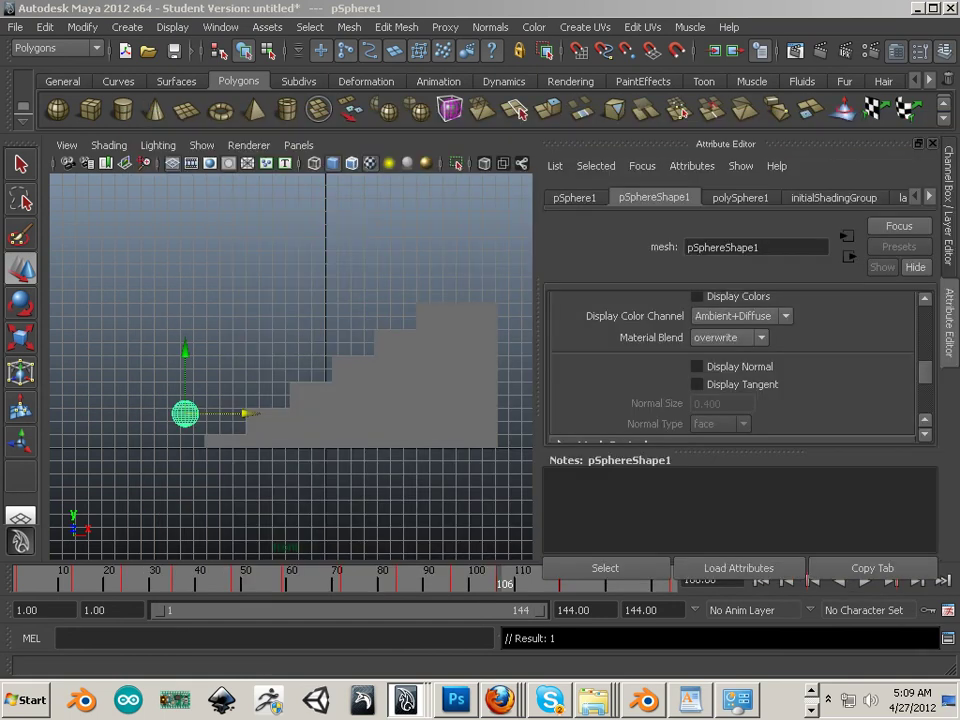
- Play and scrub the animation, then lower the ball at frame 84 to a Translate Y of about 6.074
left_click(865, 583)
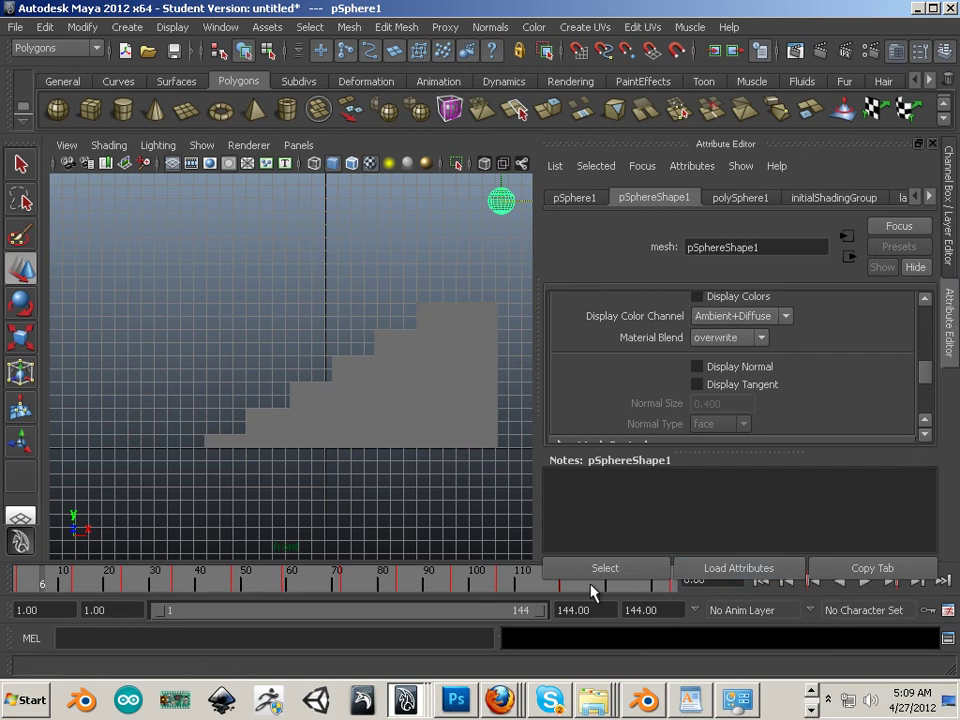
left_click(498, 585)
mouse_move(478, 586)
left_mouse_down()
mouse_move(405, 581)
mouse_move(536, 585)
mouse_move(116, 583)
mouse_move(154, 570)
mouse_move(476, 580)
mouse_move(401, 587)
left_mouse_up()
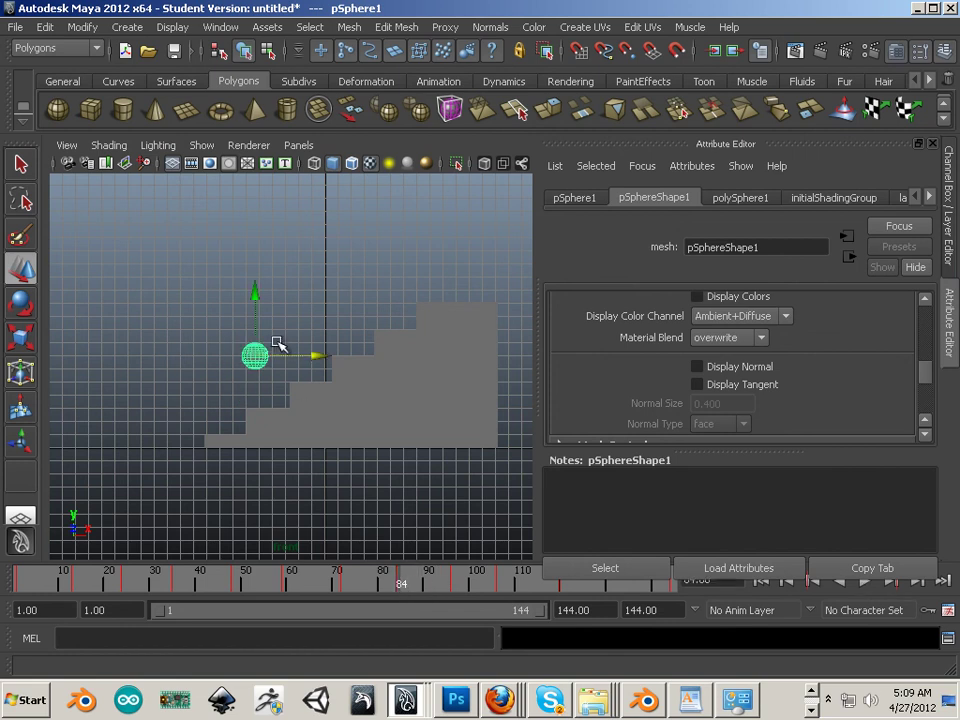
left_click(256, 297)
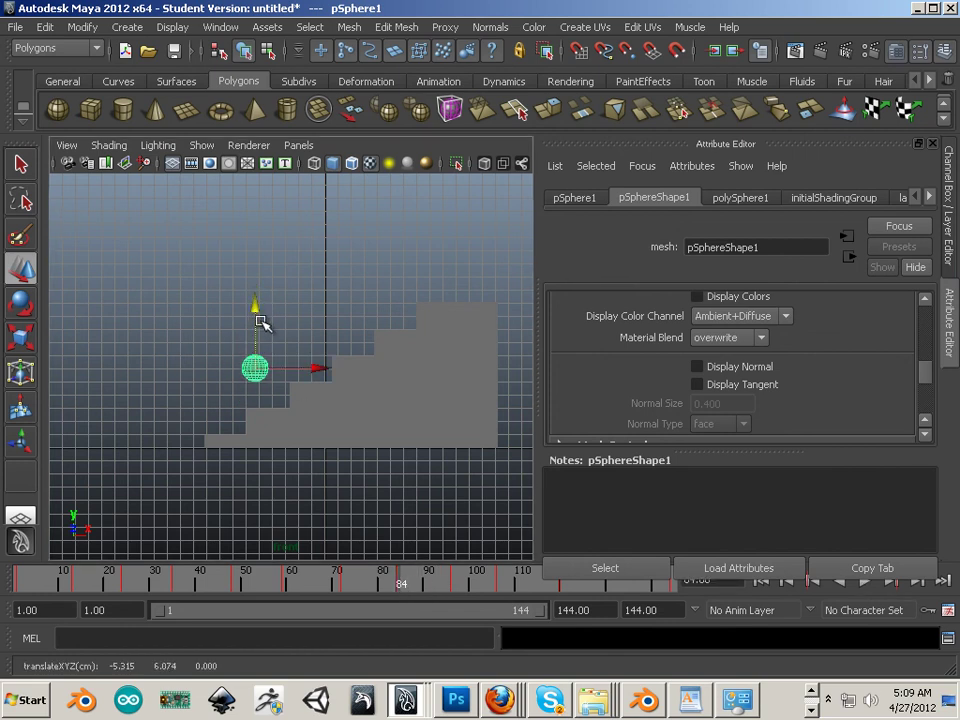
mouse_move(407, 585)
left_mouse_down()
mouse_move(84, 560)
mouse_move(356, 570)
mouse_move(516, 589)
mouse_move(281, 566)
mouse_move(461, 588)
mouse_move(302, 574)
mouse_move(349, 575)
left_mouse_up()
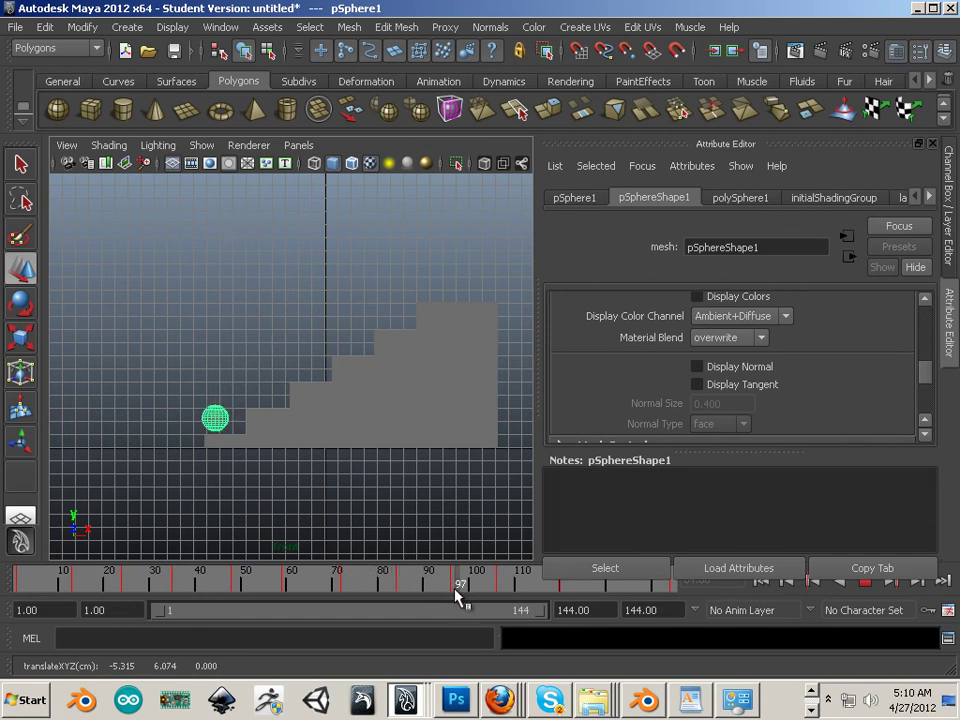
- Shift the ball horizontally at frame 96 to a Translate X of about -8.588 and scrub past the last step
key("w")
left_click_drag(455, 590, 456, 589)
left_click_drag(285, 421, 279, 419)
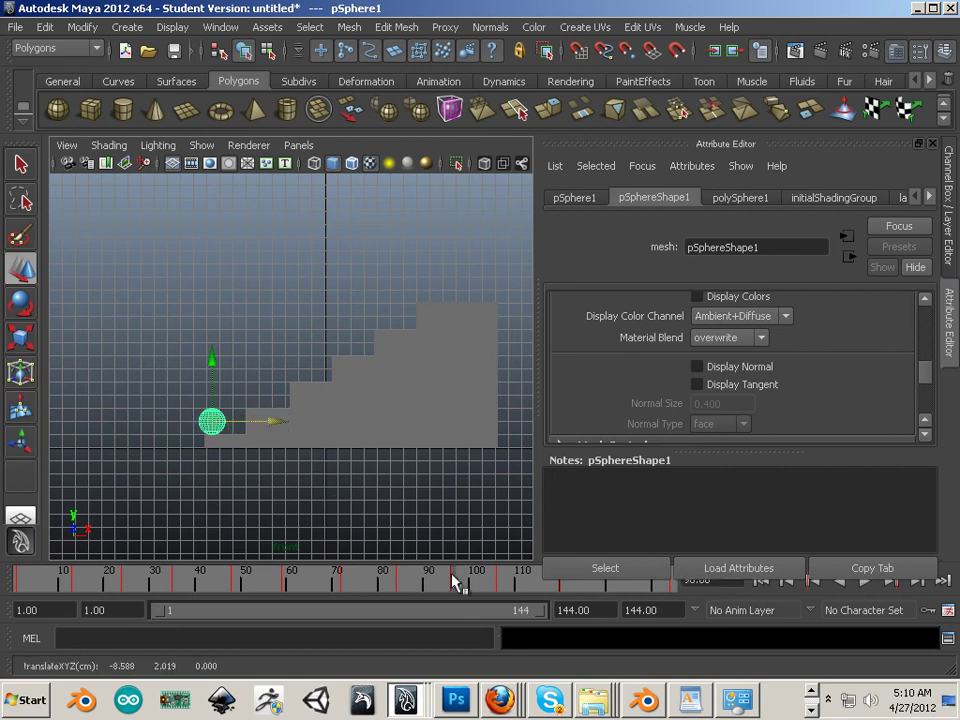
left_click_drag(455, 586, 500, 586)
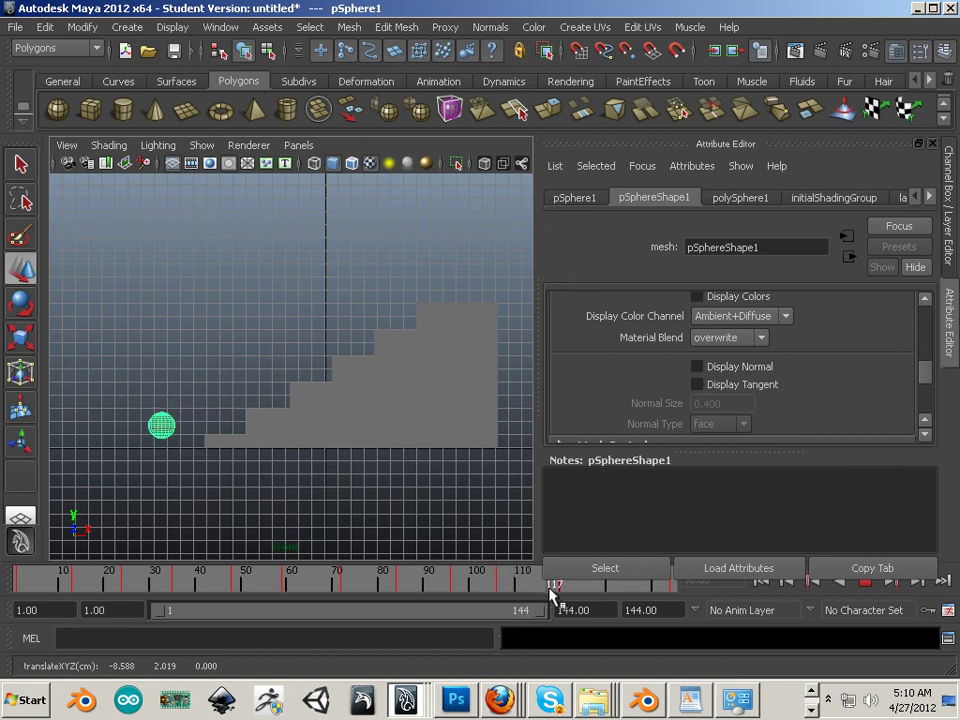
- Lower the ball at frame 106 to a Translate Y of about 2.115 and scrub around that frame
left_click_drag(560, 593, 496, 584)
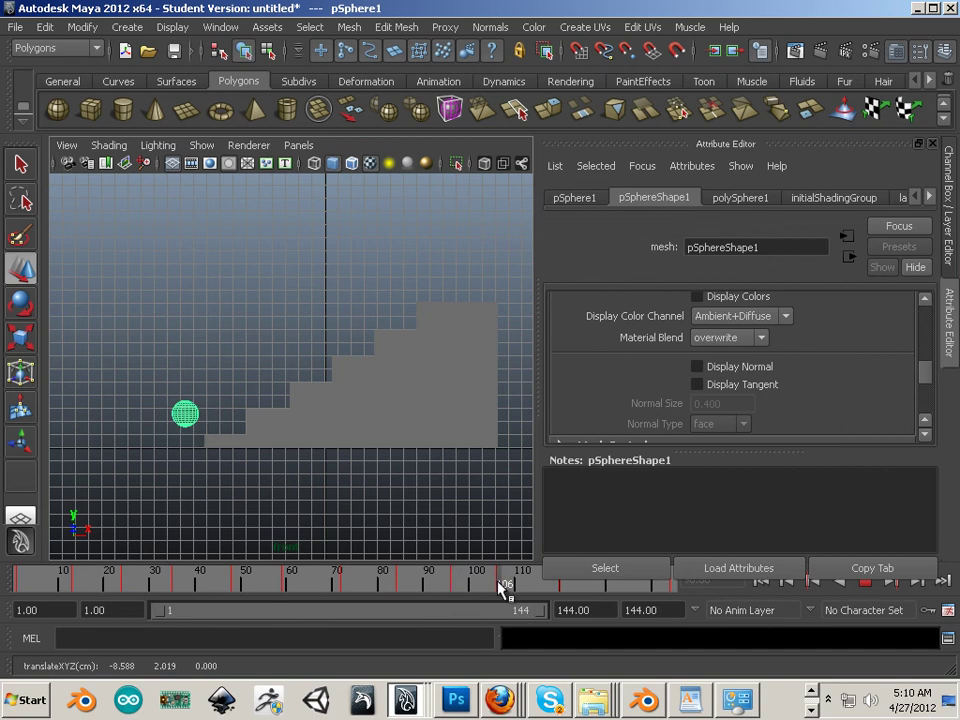
left_click_drag(192, 364, 190, 367)
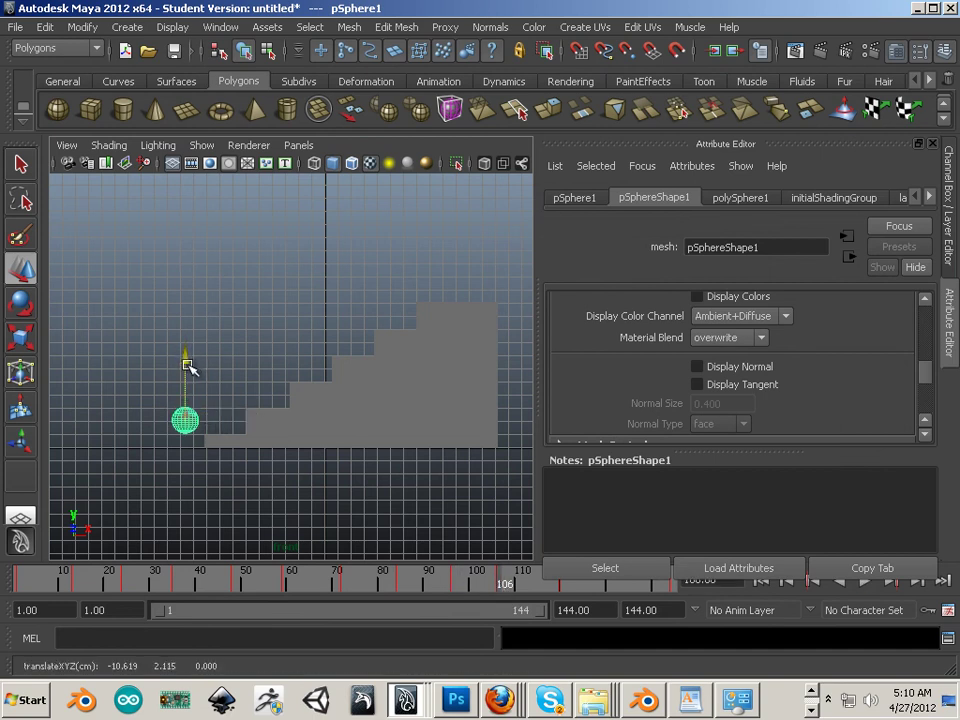
mouse_move(493, 600)
left_mouse_down()
mouse_move(154, 568)
mouse_move(336, 583)
mouse_move(514, 615)
mouse_move(240, 574)
mouse_move(251, 557)
mouse_move(496, 588)
left_mouse_up()
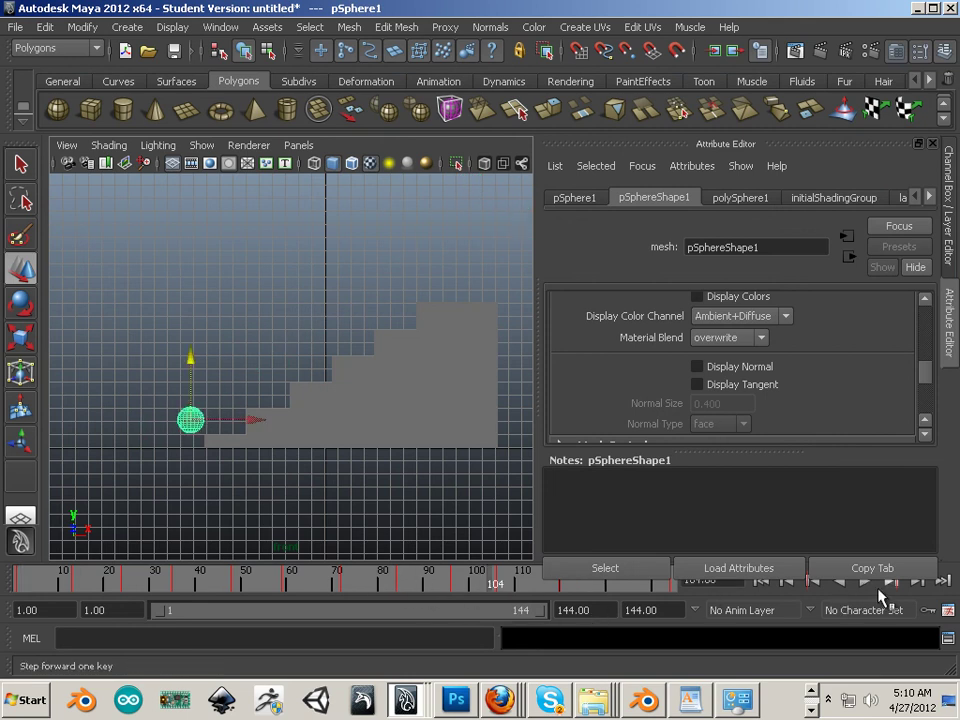
- Play the animation in the perspective view and reframe the stairs to examine the ball's bounces from the side
left_click(865, 580)
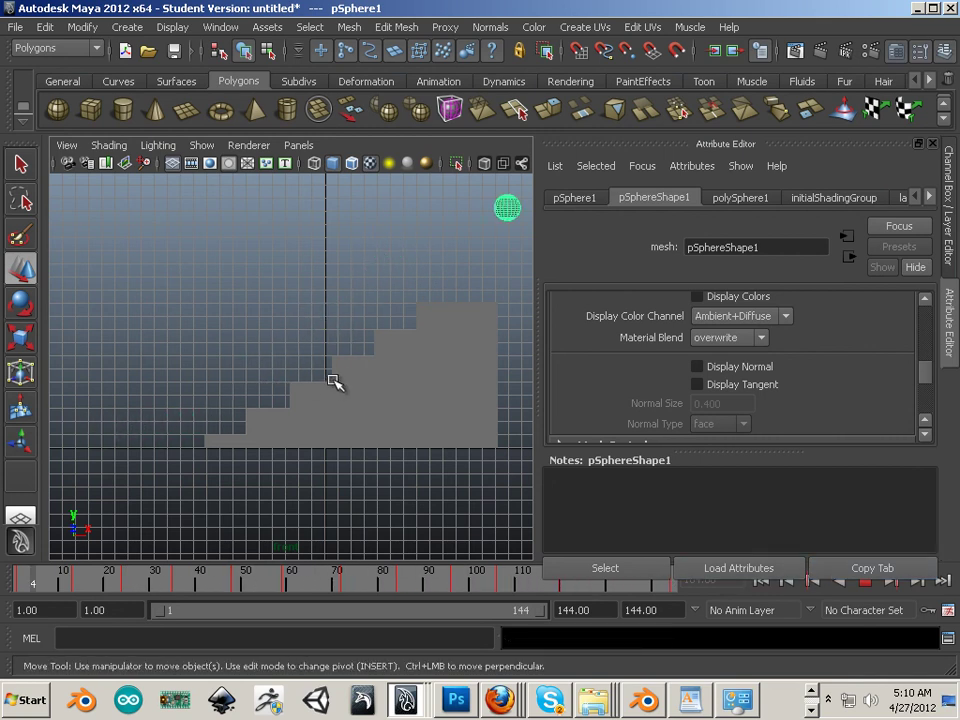
key("space")
left_click_drag(360, 392, 304, 426, "alt")
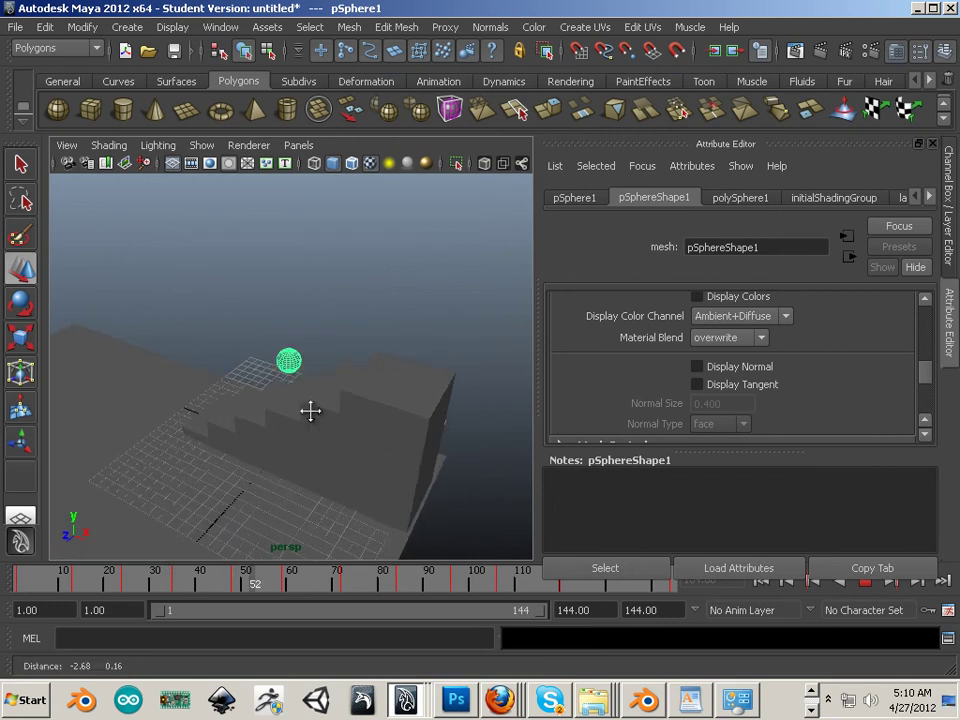
left_click_drag(257, 381, 228, 400, "alt")
right_click_drag(228, 400, 262, 414, "alt")
middle_click_drag(262, 414, 264, 362, "alt")
right_click_drag(264, 362, 236, 354, "alt")
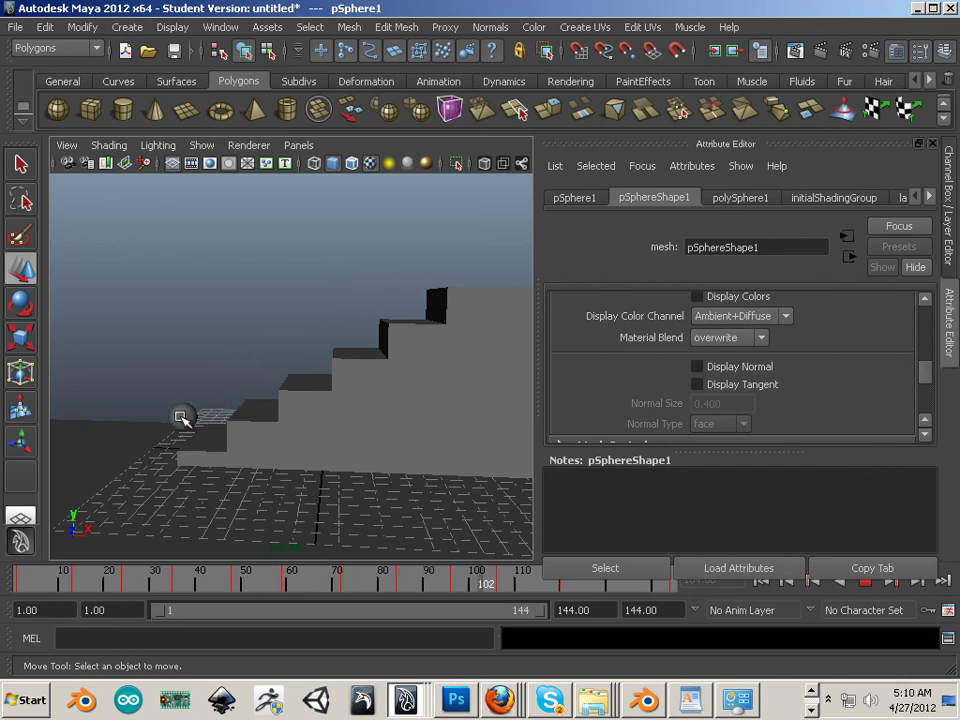
left_click(865, 582)
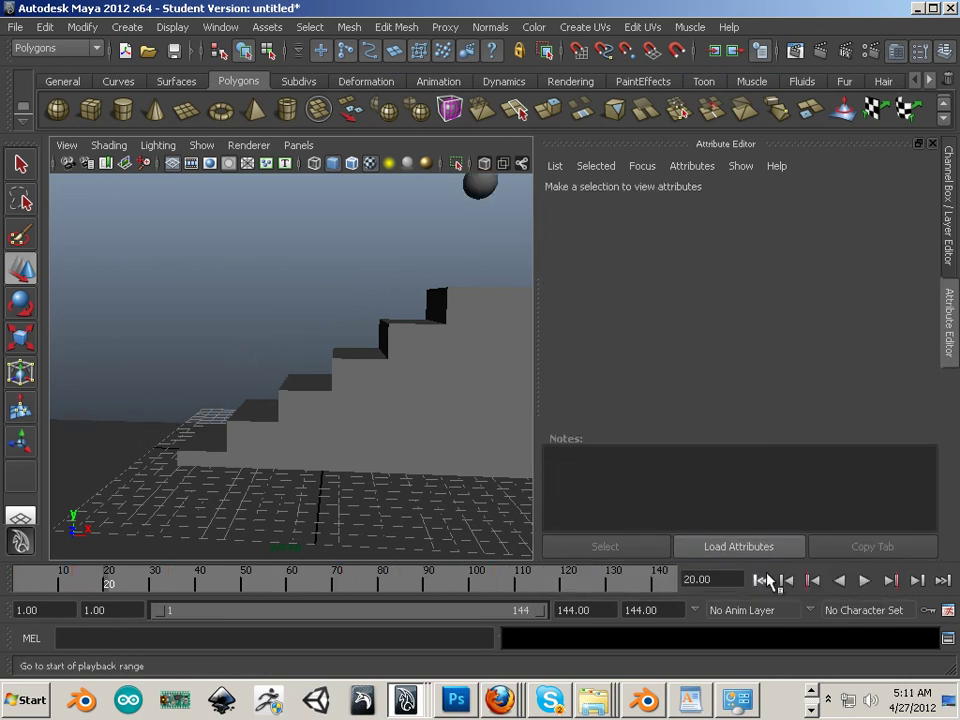
middle_click_drag(472, 396, 452, 408, "alt")
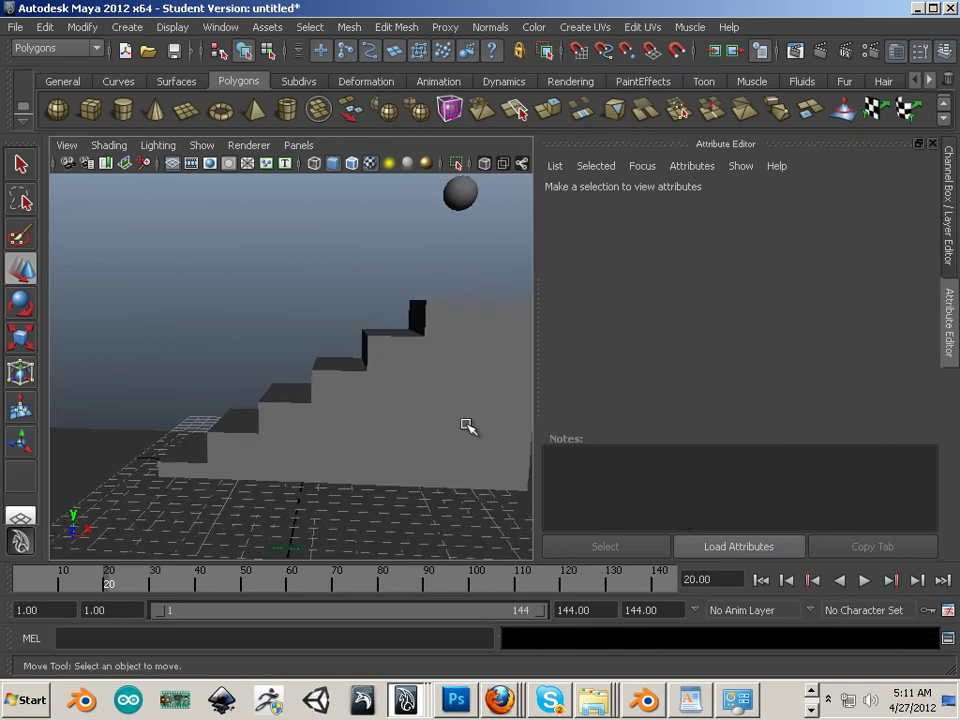
left_click(864, 582)
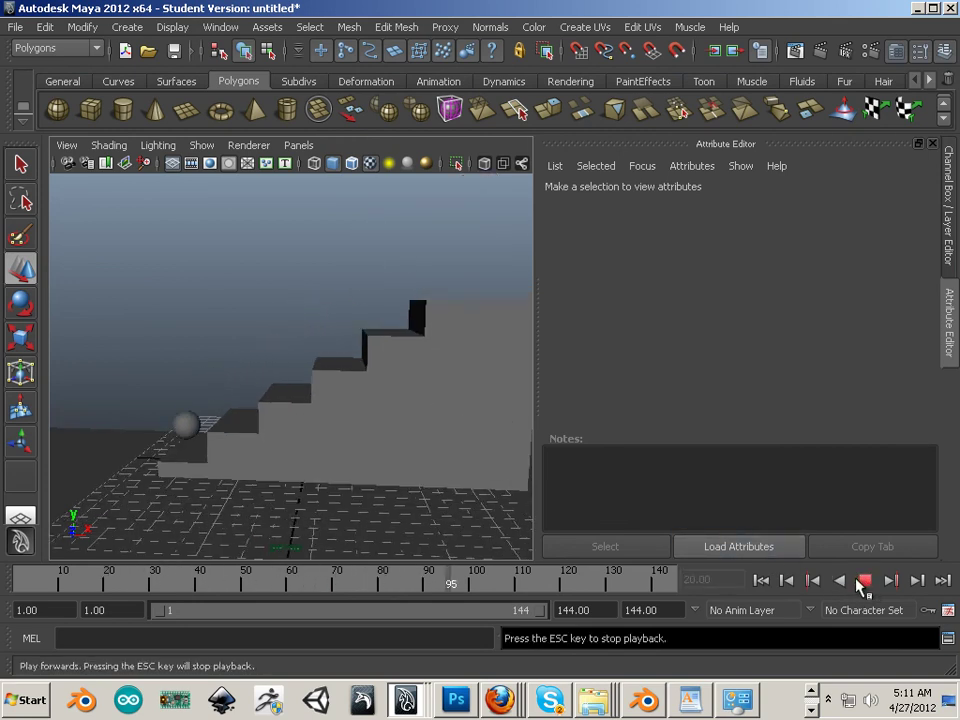
left_click(864, 581)
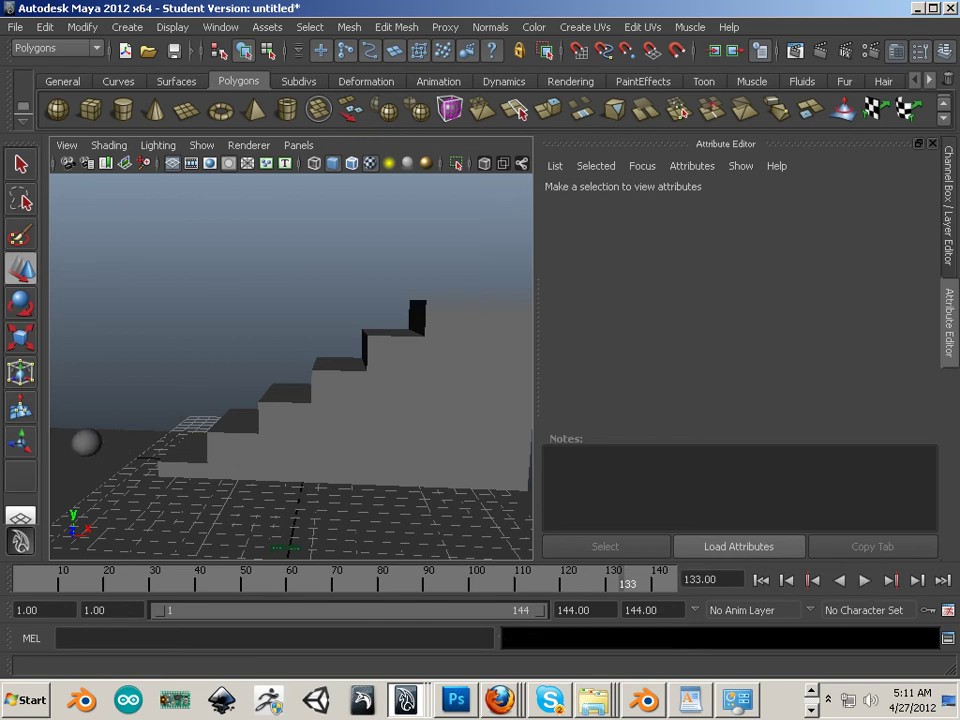
- Reopen the Graph Editor for the ball and scale all its translation keys in time, bringing the last key to frame 136.68
left_click_drag(959, 200, 632, 164)
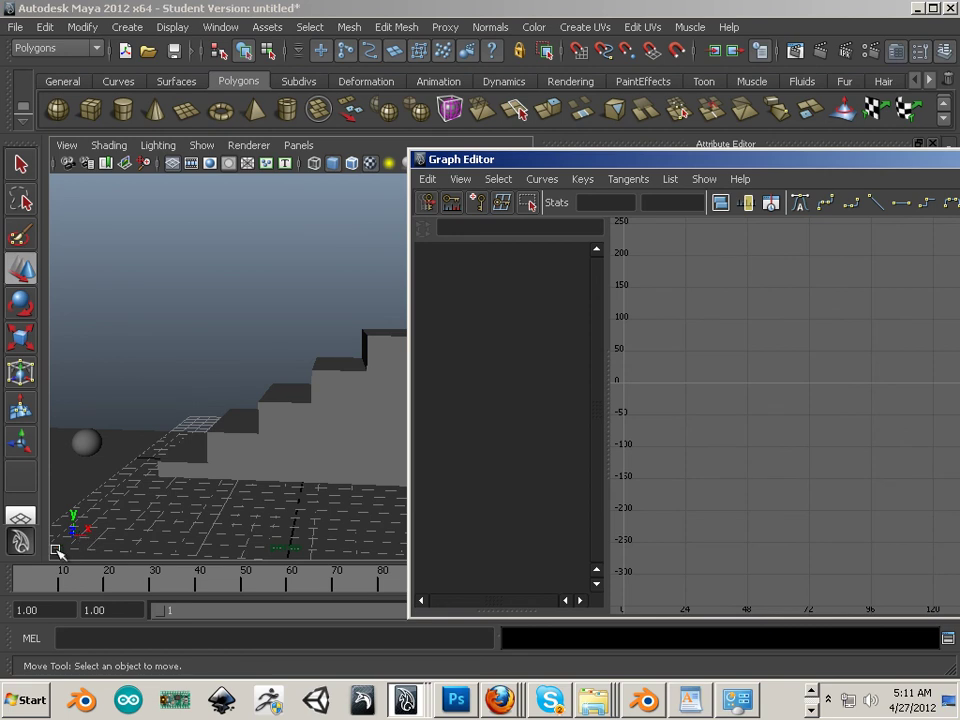
left_click(100, 443)
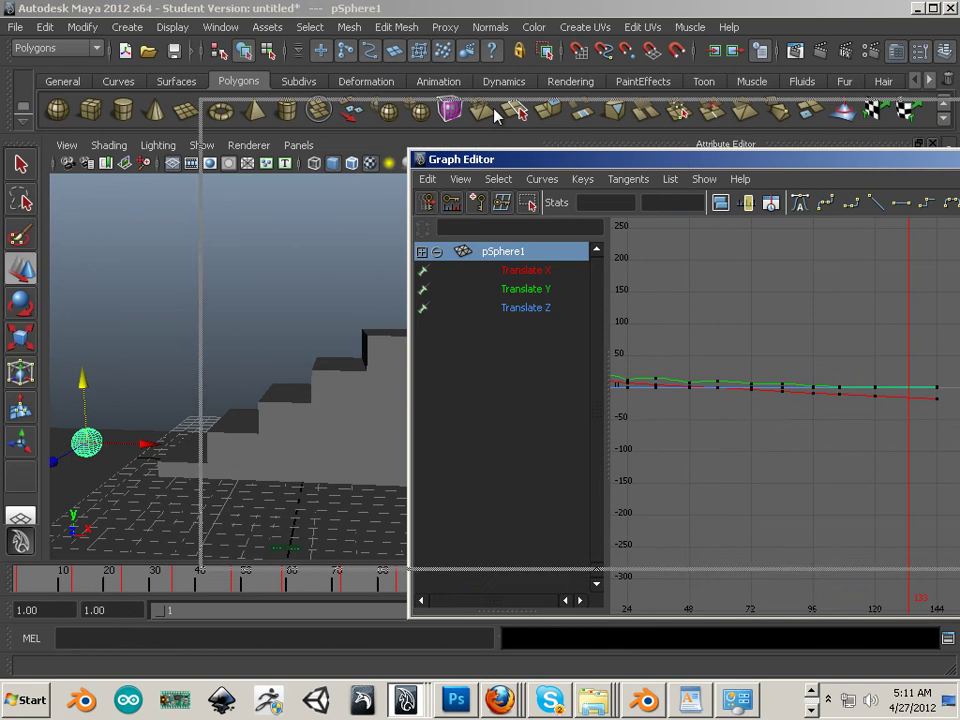
left_click_drag(704, 165, 494, 115)
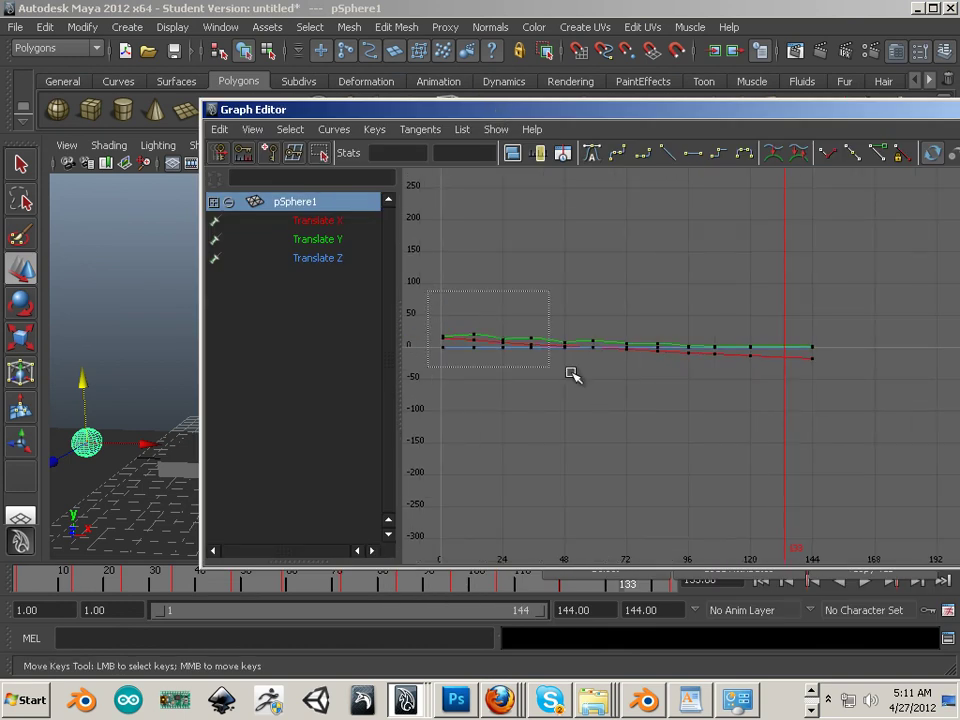
left_click_drag(692, 403, 844, 433)
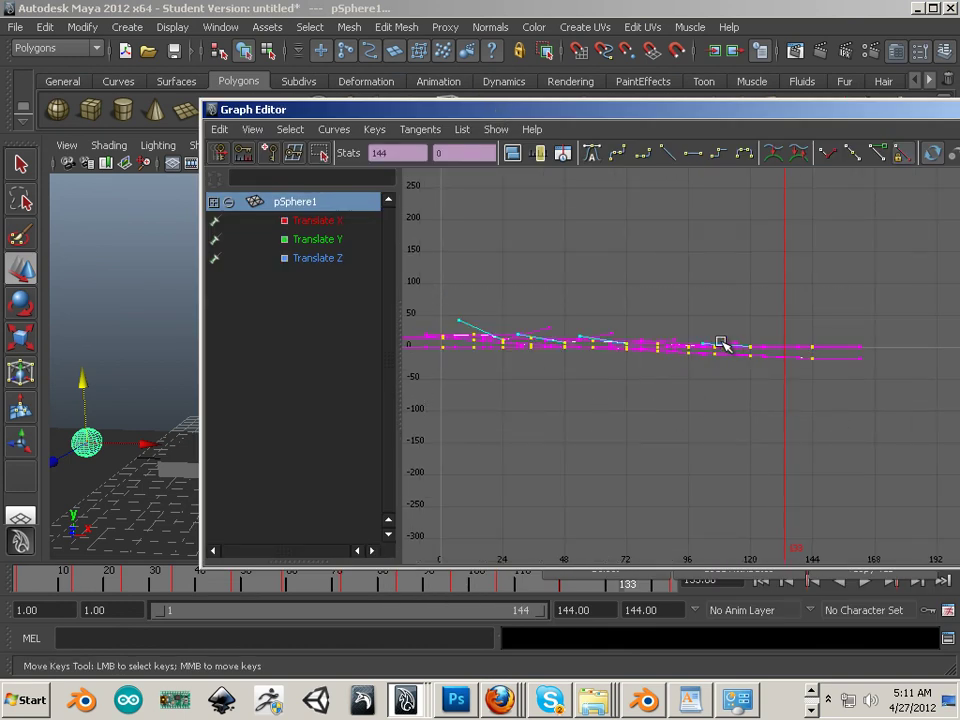
middle_click_drag(718, 339, 694, 328)
left_click(21, 339)
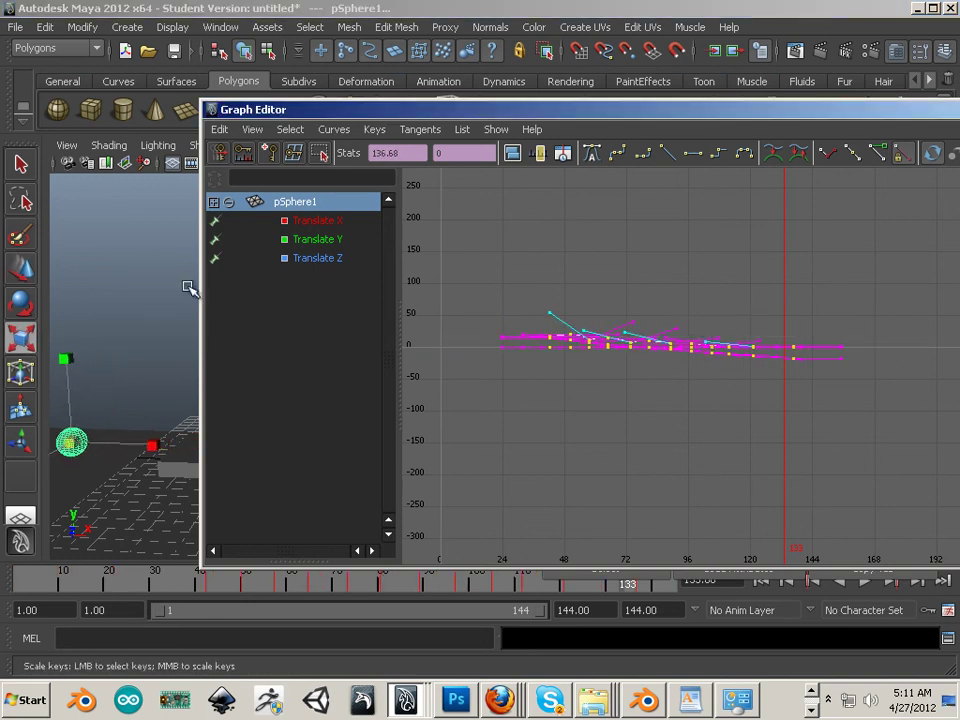
- Move all the translation keys earlier by 22 and another 20 frames, placing the last key at frame 95
left_click(24, 270)
middle_click_drag(623, 328, 563, 330)
scroll(555, 340, "up", 5)
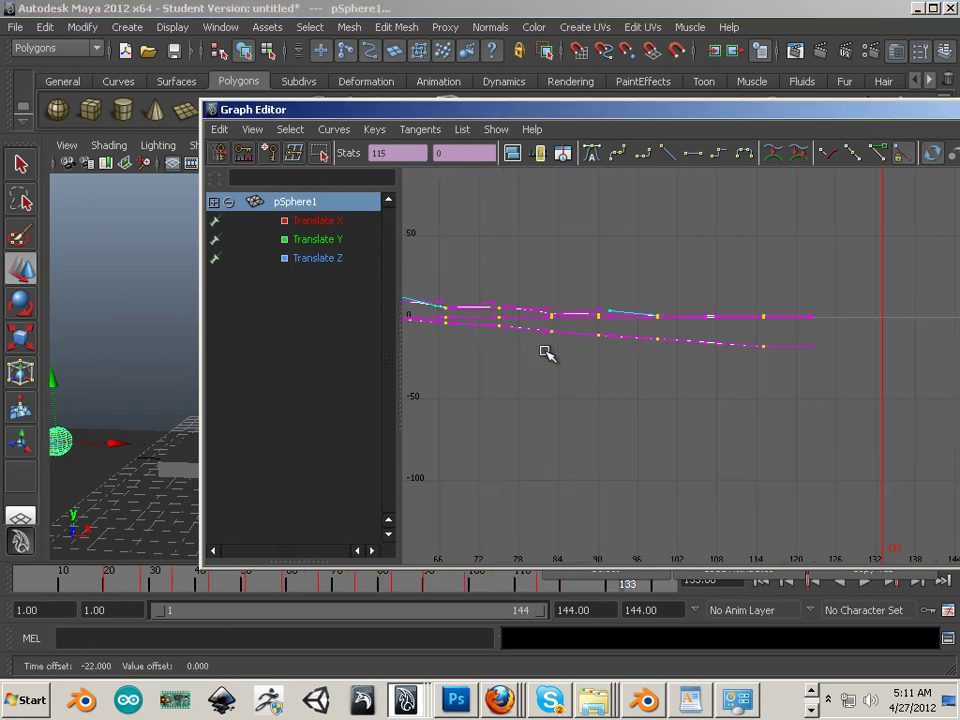
middle_click_drag(522, 362, 880, 396, "alt")
middle_click_drag(645, 371, 641, 331, "alt")
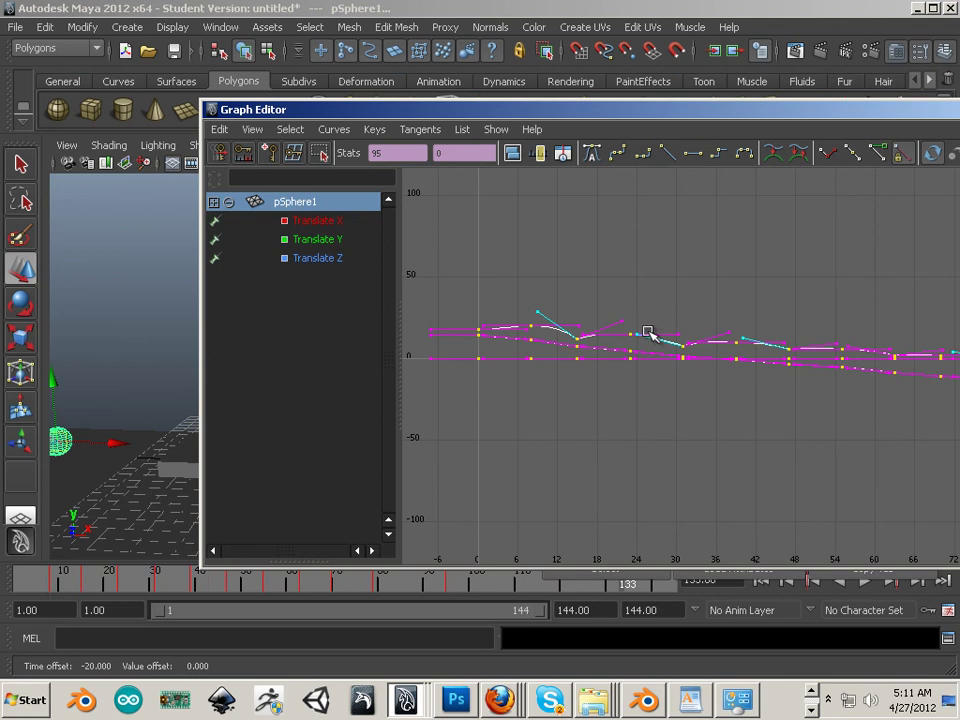
- Deselect the keys, move the Graph Editor out of the way and shorten the playback range to end at frame 113
left_click(634, 410)
middle_click_drag(676, 456, 651, 454, "alt")
right_click_drag(651, 454, 490, 420, "alt")
middle_click_drag(528, 415, 475, 413, "alt")
left_click_drag(524, 114, 959, 131)
left_click_drag(543, 612, 465, 612)
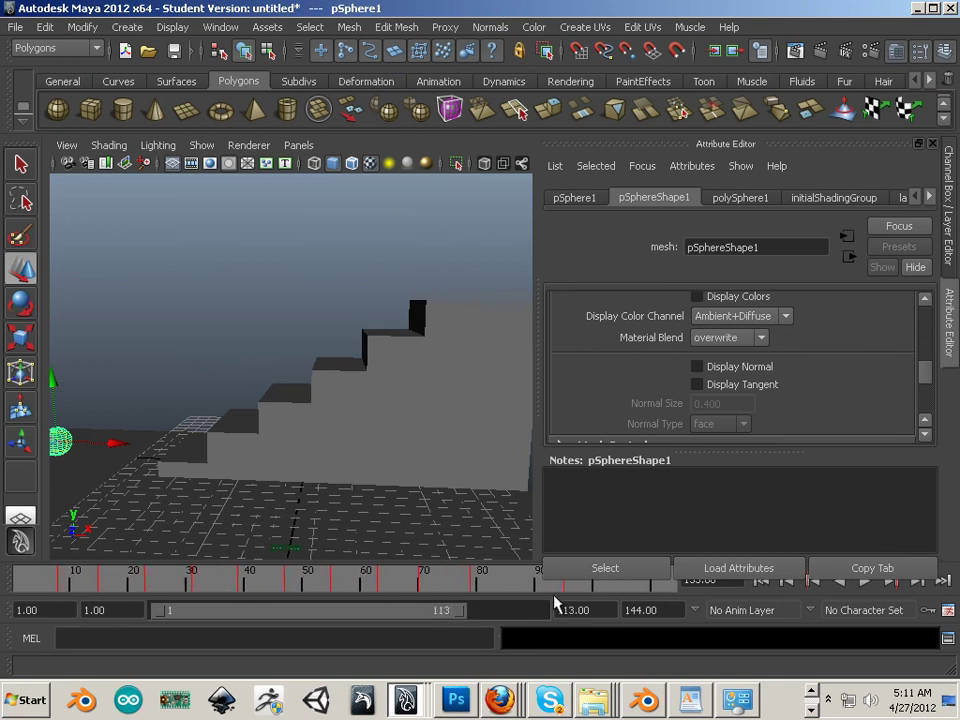
- Play the sped-up animation with the ball deselected to check its timing, then stop playback
left_click(841, 585)
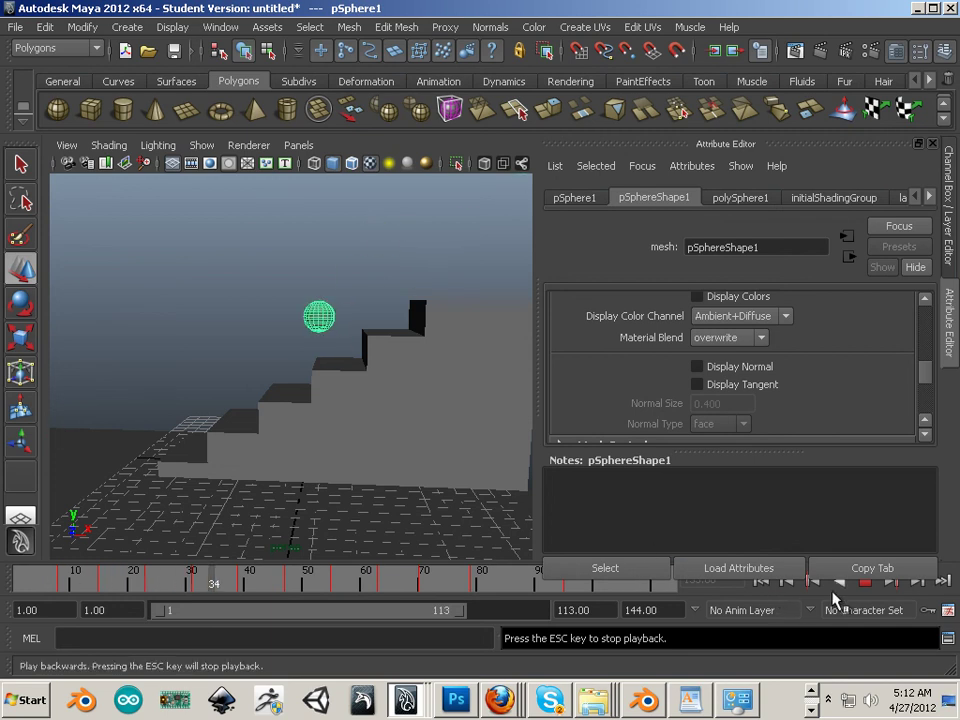
left_click(366, 287)
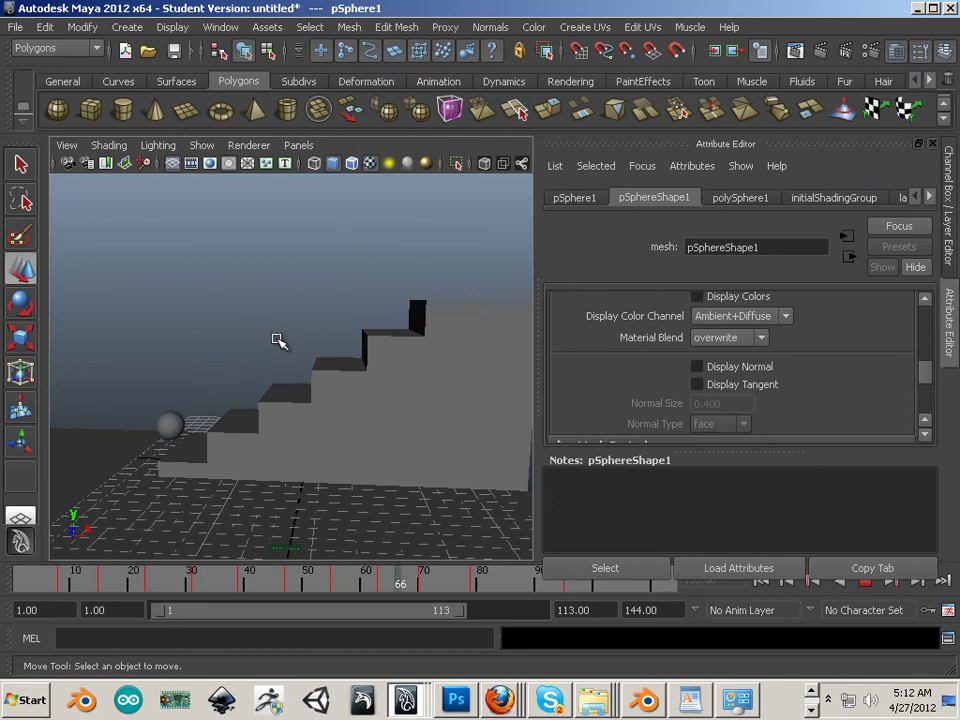
left_click(867, 585)
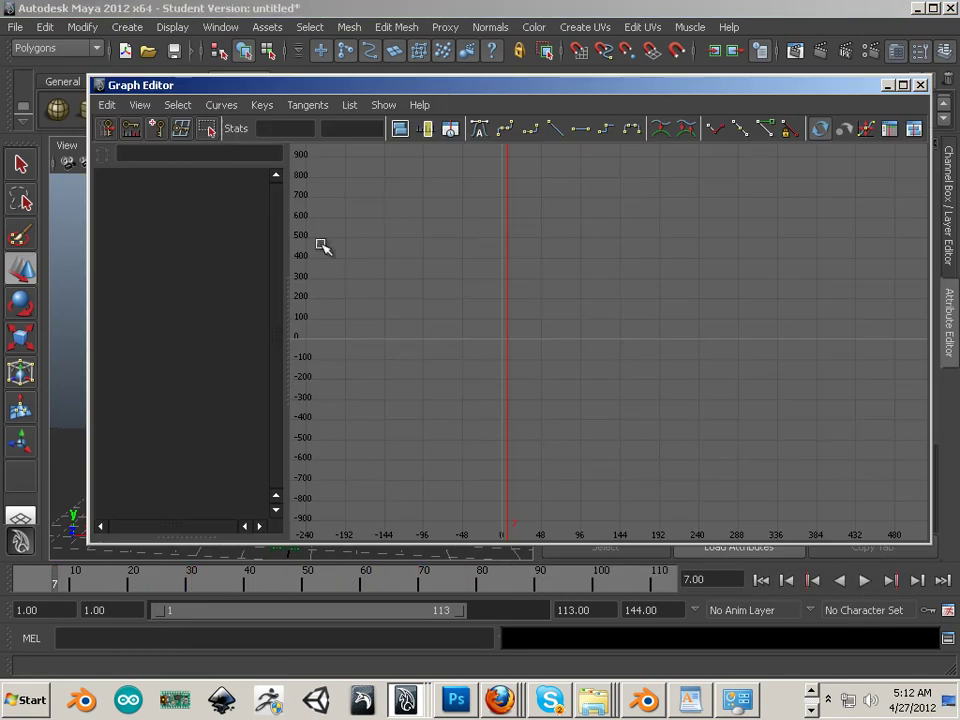
- Reopen the Graph Editor for the ball and isolate its Translate Y curve
left_click_drag(241, 103, 699, 147)
scroll(341, 323, "down", 4)
left_click(376, 286)
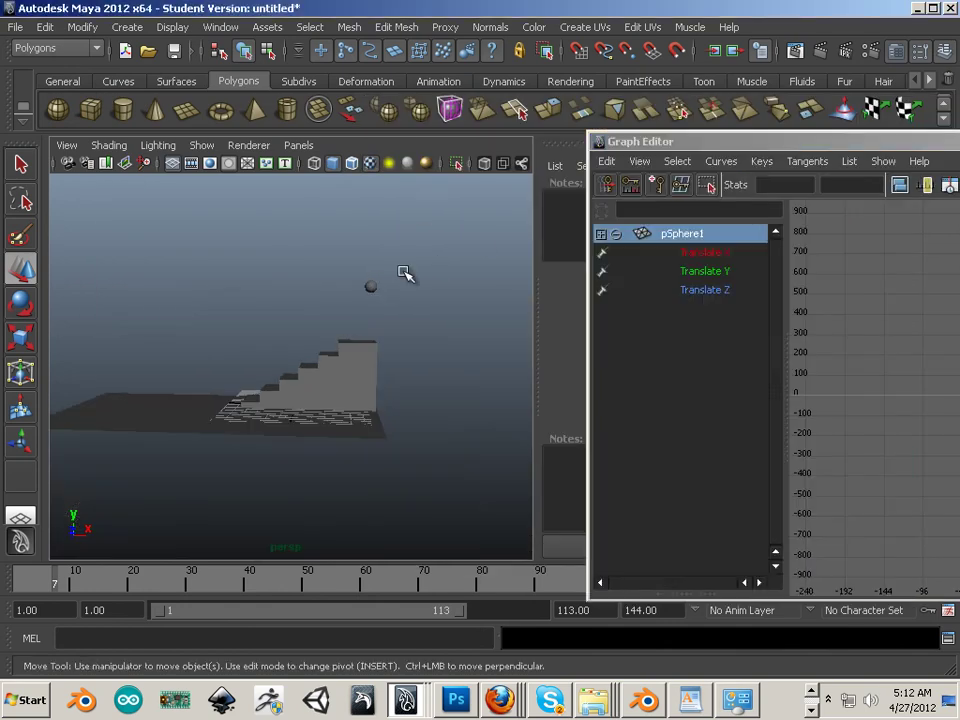
left_click_drag(705, 148, 310, 120)
left_click(342, 245)
- Raise the ball's Translate Y bounce-peak key at frame 23 to about 15.848
right_click_drag(532, 300, 640, 356, "alt")
middle_click_drag(585, 346, 863, 348, "alt")
middle_click_drag(603, 327, 772, 322, "alt")
right_click_drag(690, 335, 800, 342, "alt")
middle_click_drag(671, 311, 784, 426, "alt")
scroll(627, 365, "up", 3)
scroll(711, 391, "up", 3)
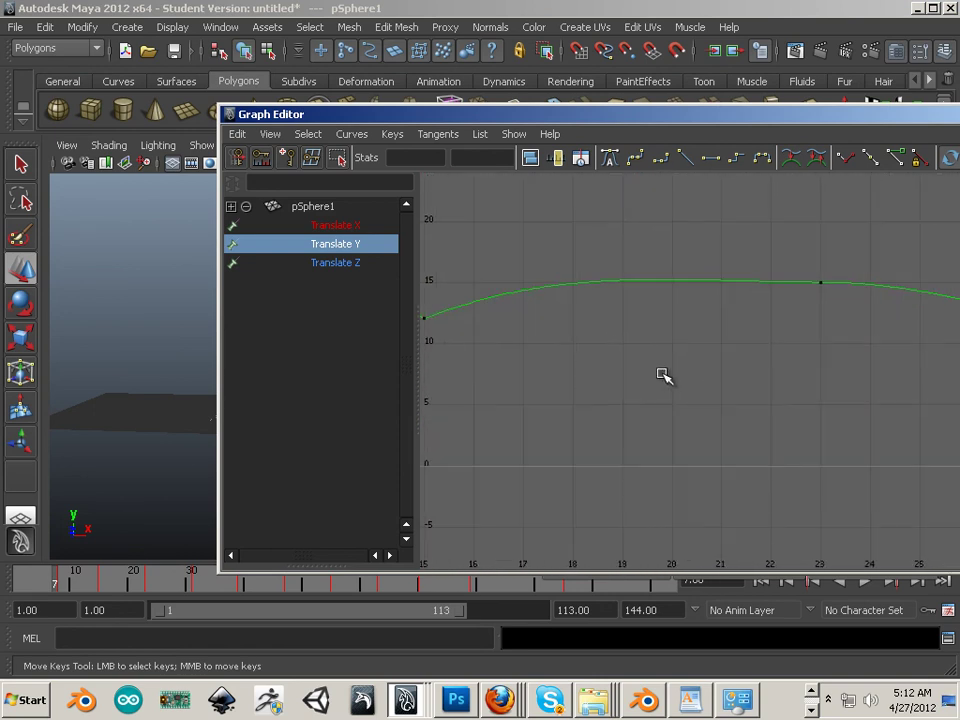
middle_click_drag(709, 385, 617, 383, "alt")
scroll(864, 409, "down", 3)
left_click_drag(712, 313, 703, 326)
left_click(705, 327)
middle_click_drag(716, 328, 707, 322)
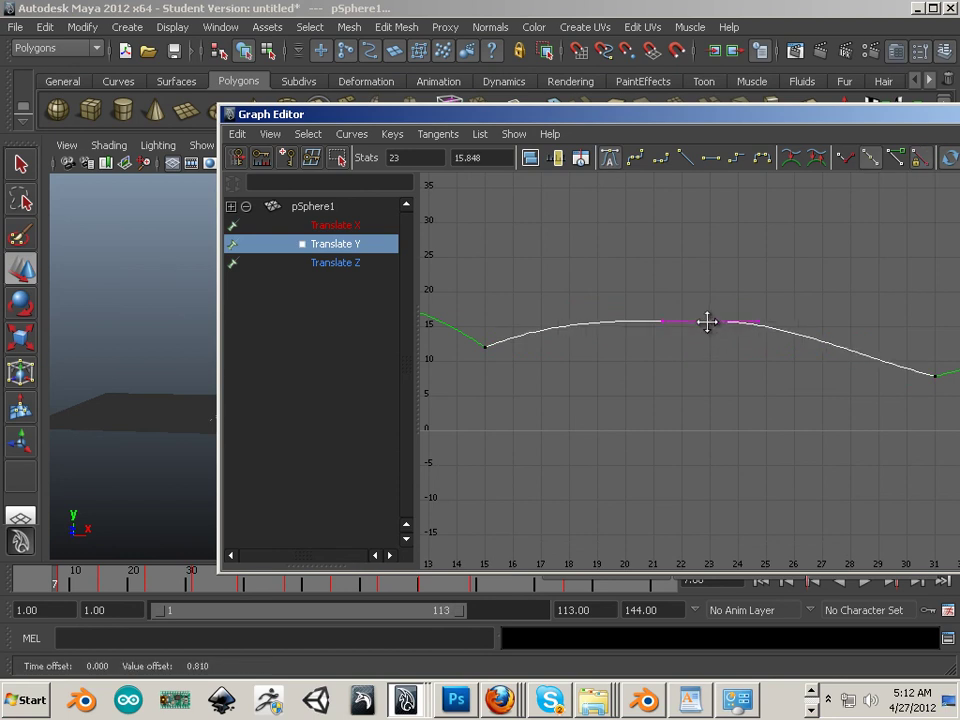
- Raise the next two bounce-peak keys on the Translate Y curve slightly, bringing the one at frame 55 to about 6.884
middle_click_drag(780, 349, 560, 360, "alt")
left_click_drag(716, 328, 706, 349)
middle_click_drag(716, 347, 711, 340)
middle_click_drag(820, 369, 634, 369, "alt")
left_click(709, 356)
middle_click_drag(709, 358, 714, 350)
- Raise the low bounce-peak key at frame 70 on the Translate Y curve to about 2.448
middle_click_drag(811, 383, 435, 377, "alt")
middle_click_drag(797, 416, 657, 396, "alt")
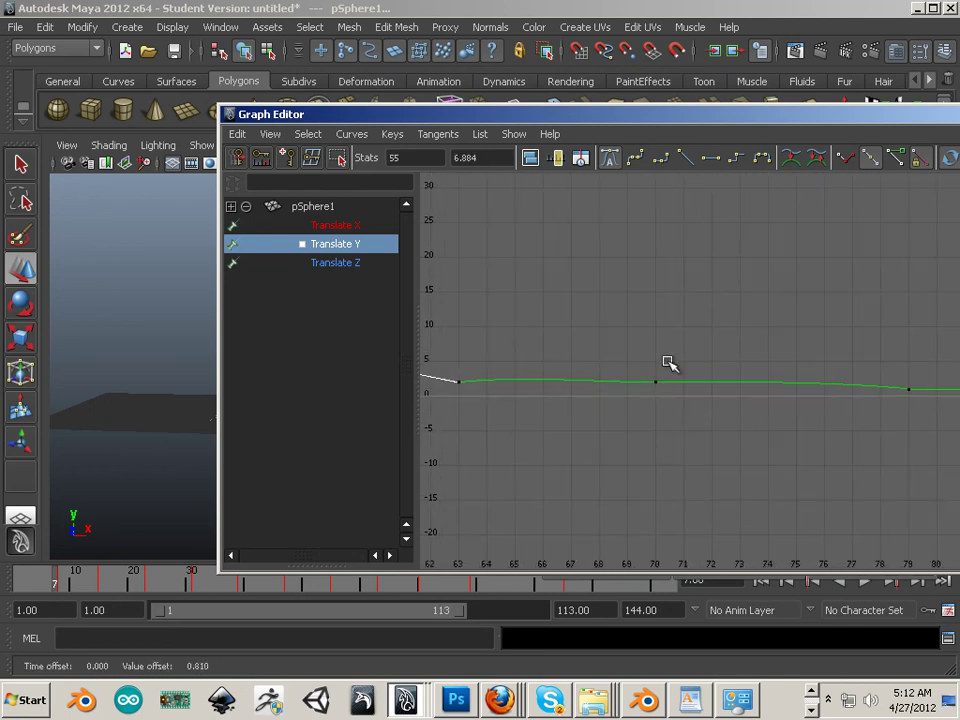
left_click_drag(640, 393, 652, 393)
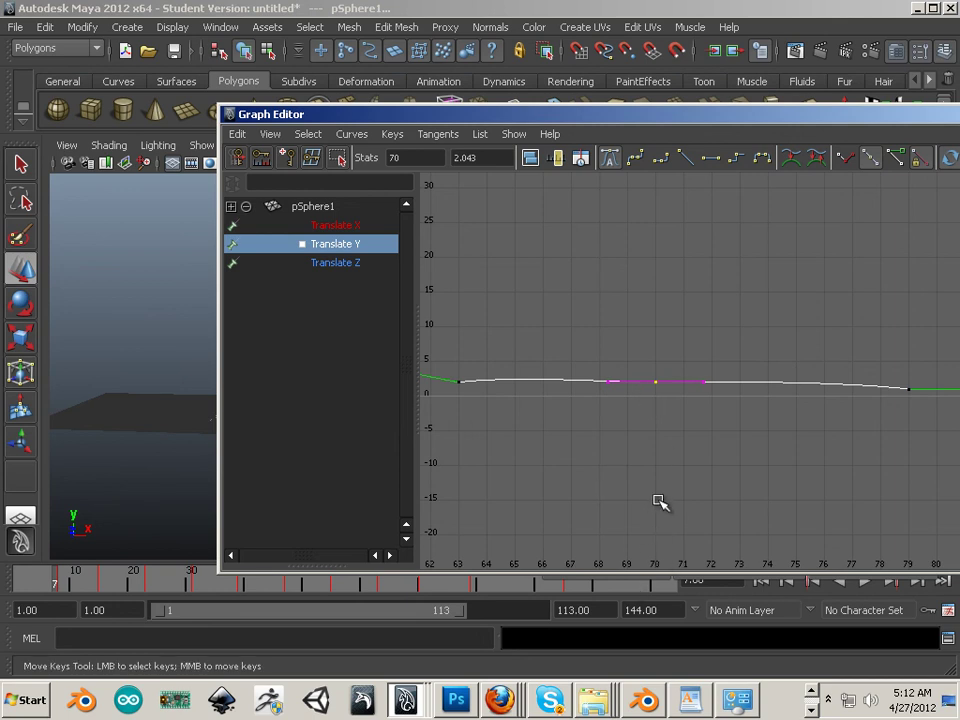
mouse_move(655, 398)
middle_mouse_down()
mouse_move(660, 366)
mouse_move(656, 382)
middle_mouse_up()
key("ctrl+z")
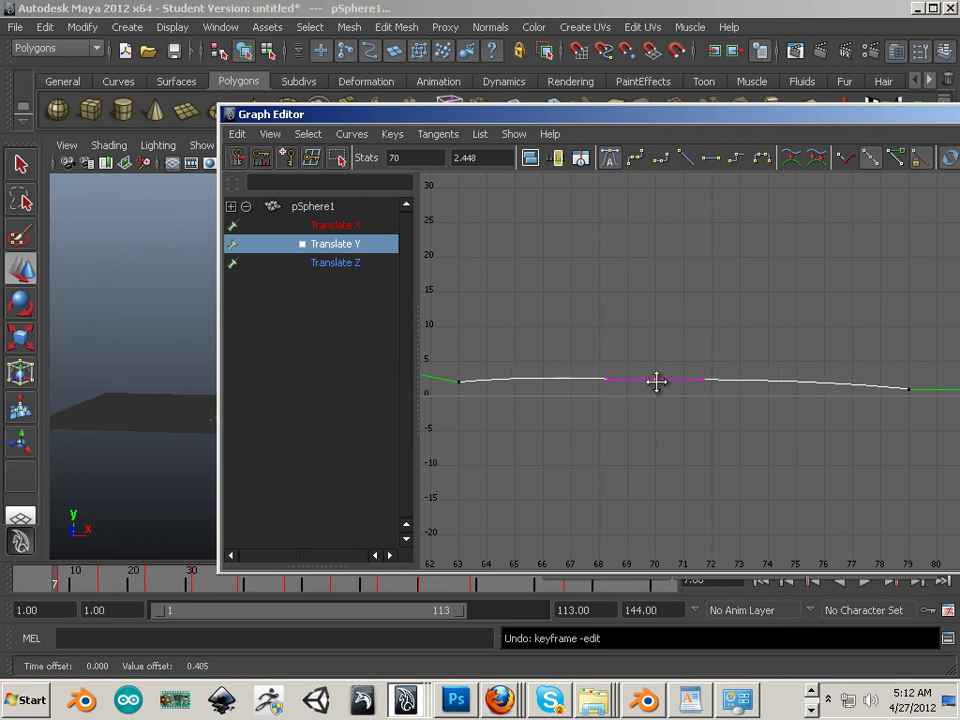
- Tilt the outgoing tangent of the first Translate Y key at frame 0 upward so the curve rises toward the first peak
middle_click_drag(737, 459, 437, 463, "alt")
right_click_drag(639, 452, 580, 440, "alt")
middle_click_drag(594, 437, 782, 416, "alt")
right_click_drag(595, 385, 624, 389, "alt")
middle_click_drag(569, 379, 722, 386, "alt")
left_click_drag(626, 354, 585, 383)
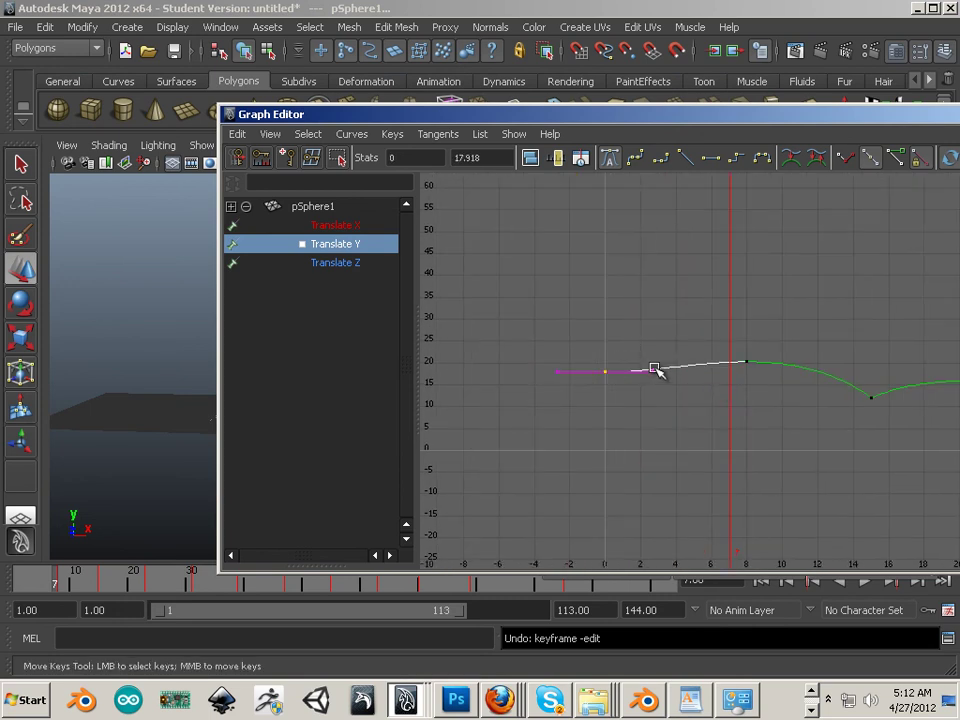
left_click(653, 371)
middle_click_drag(649, 372, 652, 372)
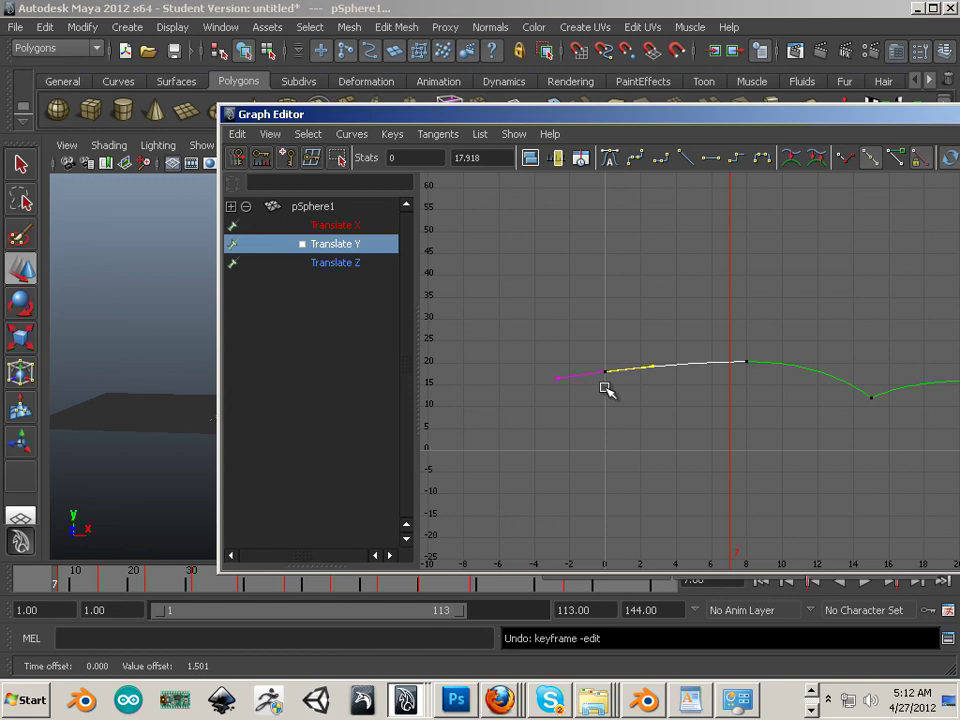
middle_click_drag(686, 409, 550, 394, "alt")
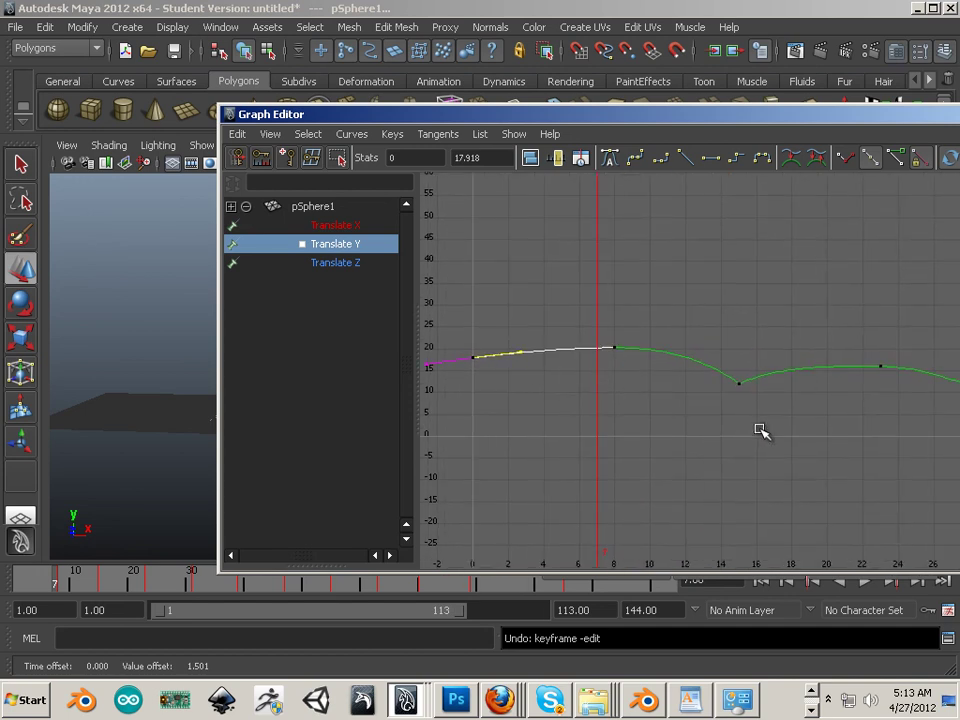
middle_click_drag(794, 440, 568, 428, "alt")
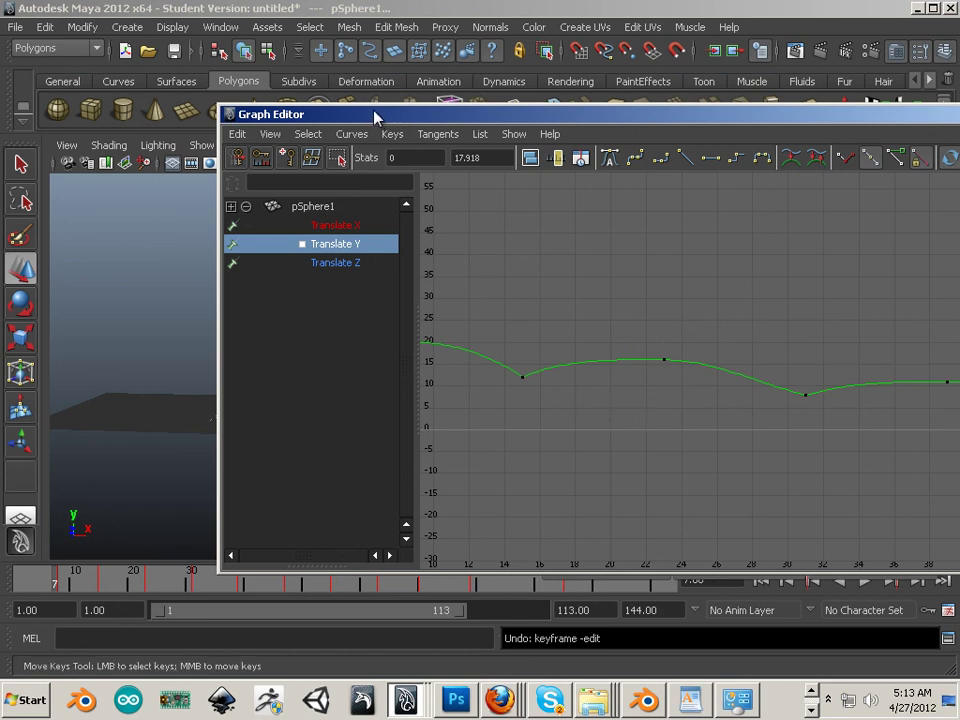
- Move the Graph Editor out of the way, play the animation to check the ball's bounces on the stairs, and stop playback
left_click_drag(375, 117, 959, 228)
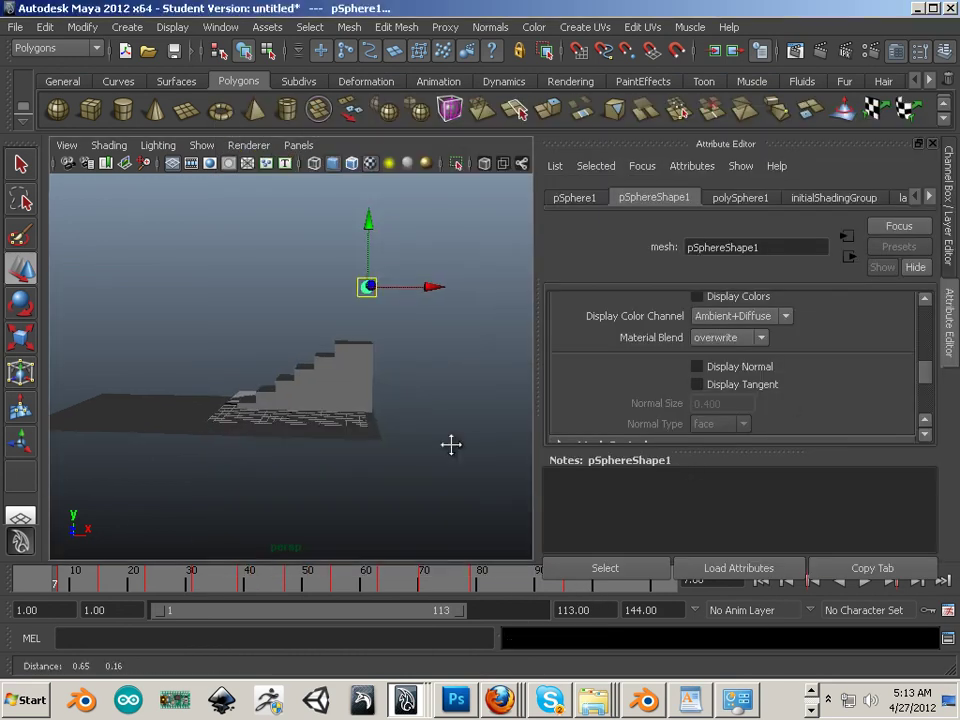
left_click_drag(450, 452, 352, 465, "alt")
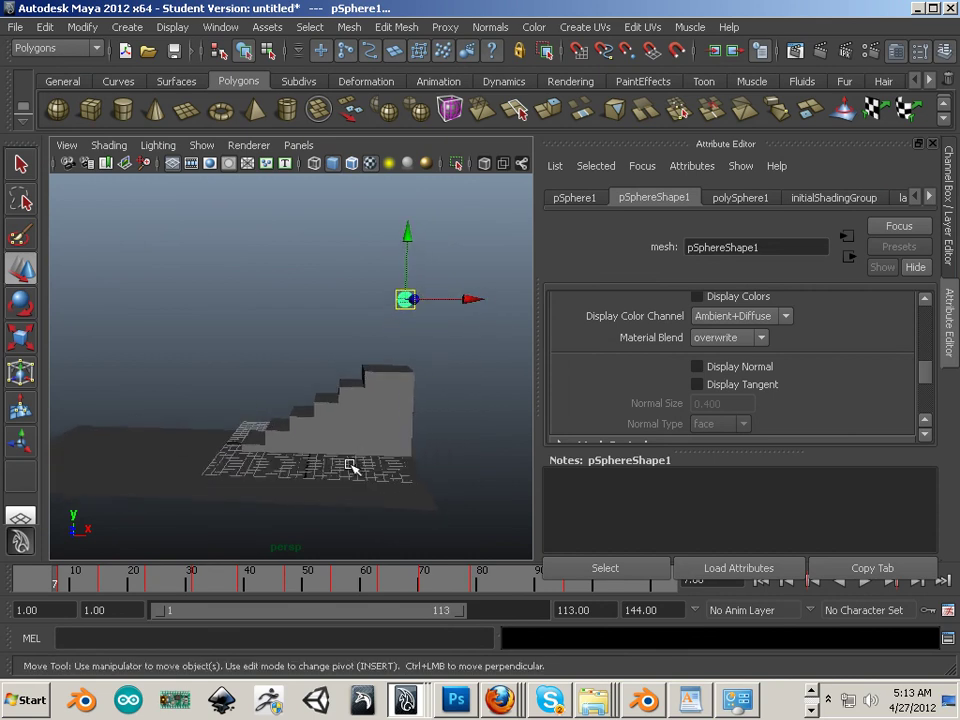
left_click(862, 582)
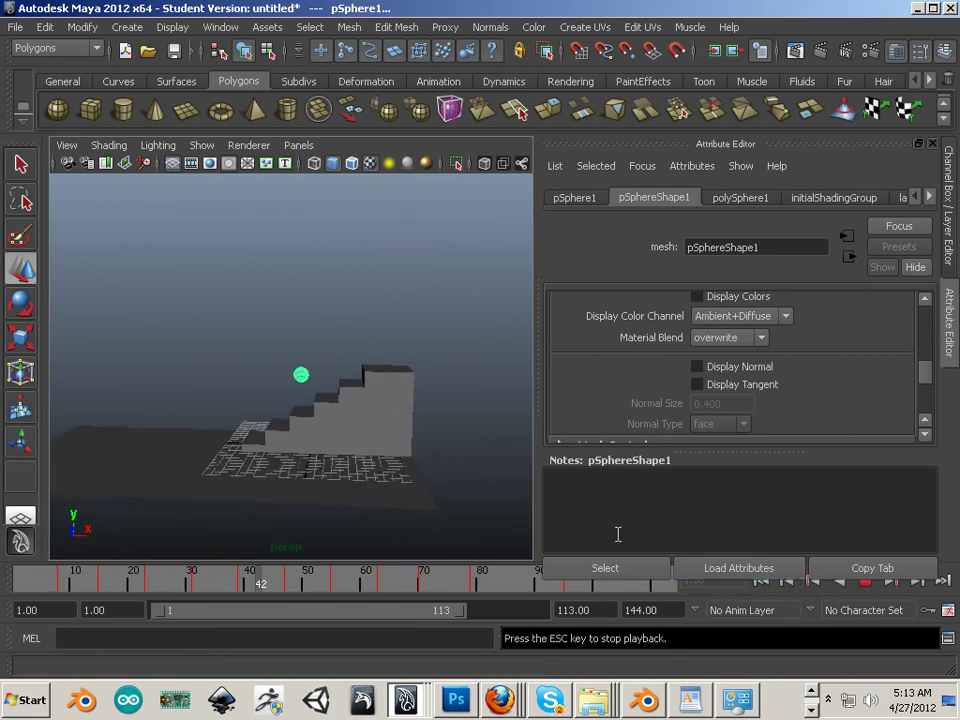
middle_click_drag(247, 435, 353, 419, "alt")
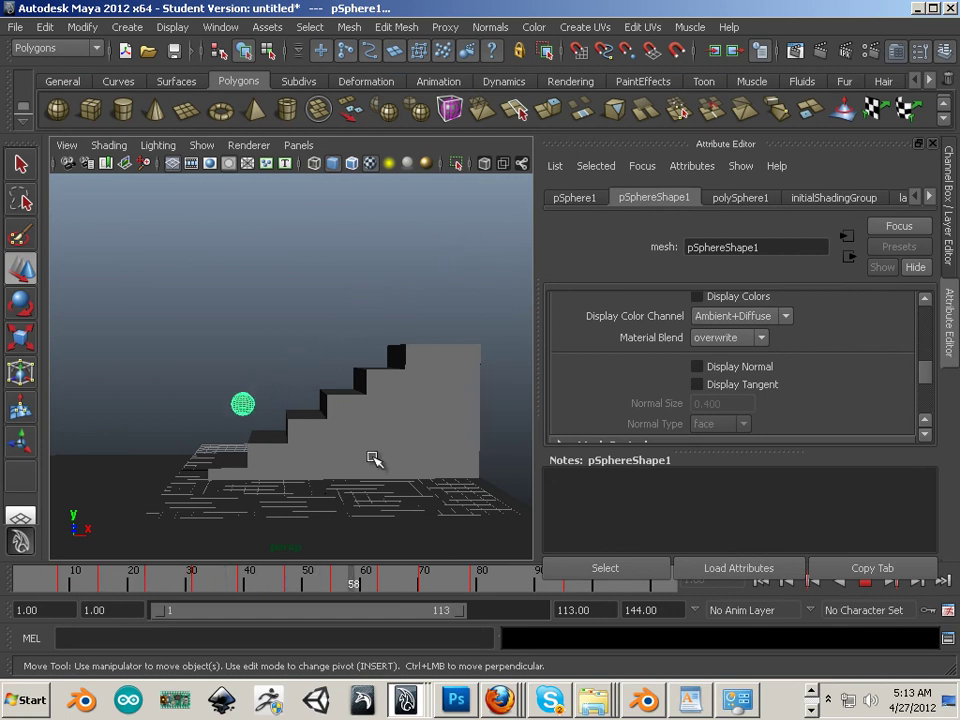
left_click(866, 582)
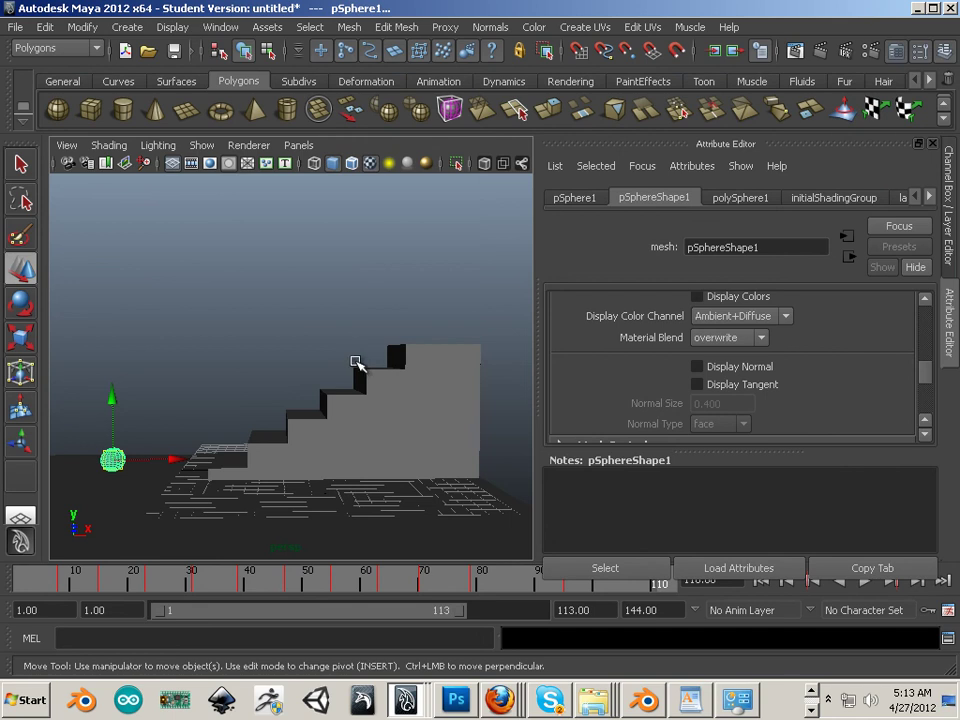
mouse_move(349, 363)
right_mouse_down("alt")
mouse_move(332, 377)
mouse_move(354, 385)
right_mouse_up("alt")
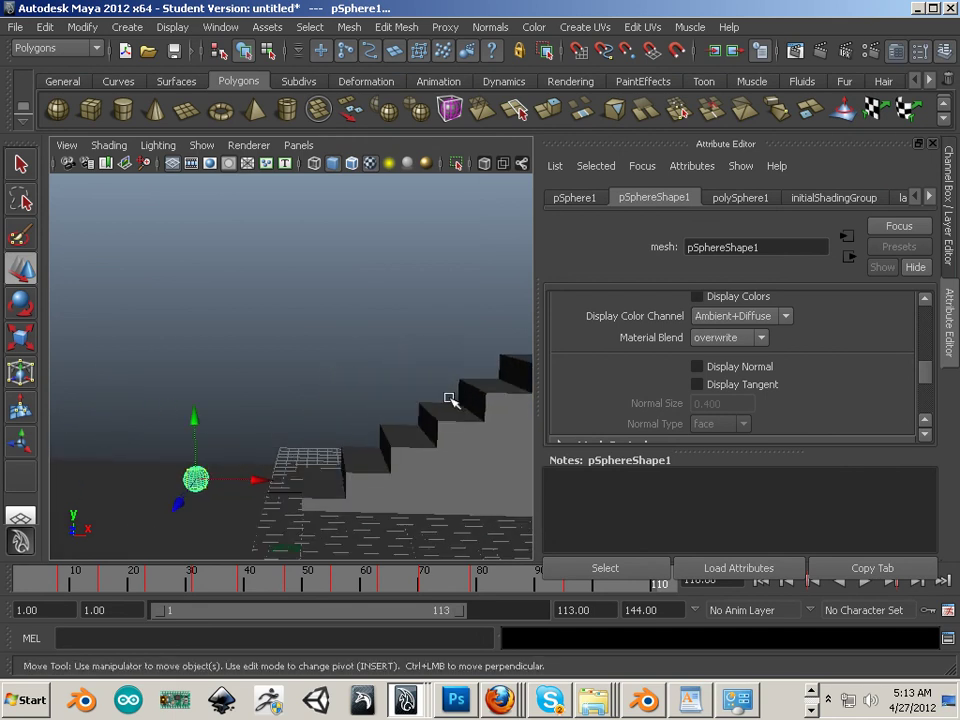